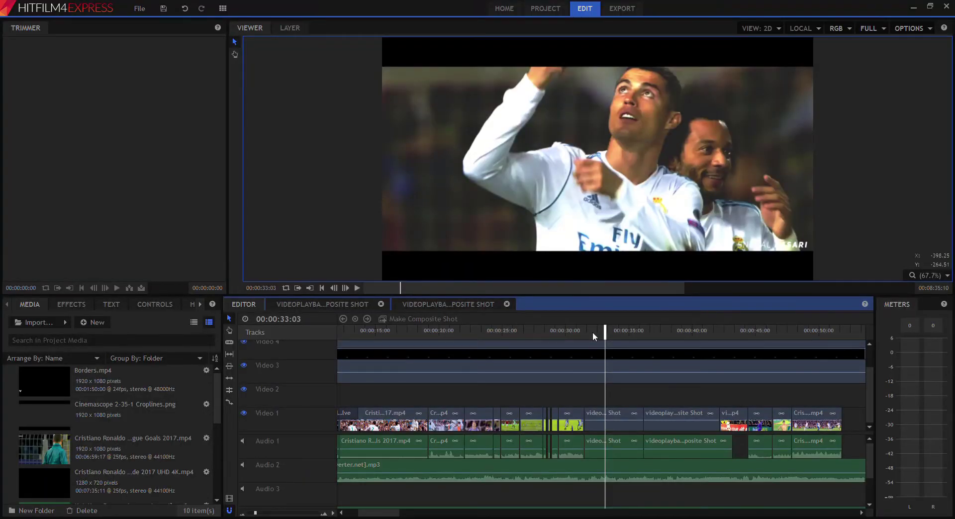
Step: Play and scrub the editor timeline around 00:00:32 to 00:00:37 to examine the distortion transition between the two composite shots
key("space")
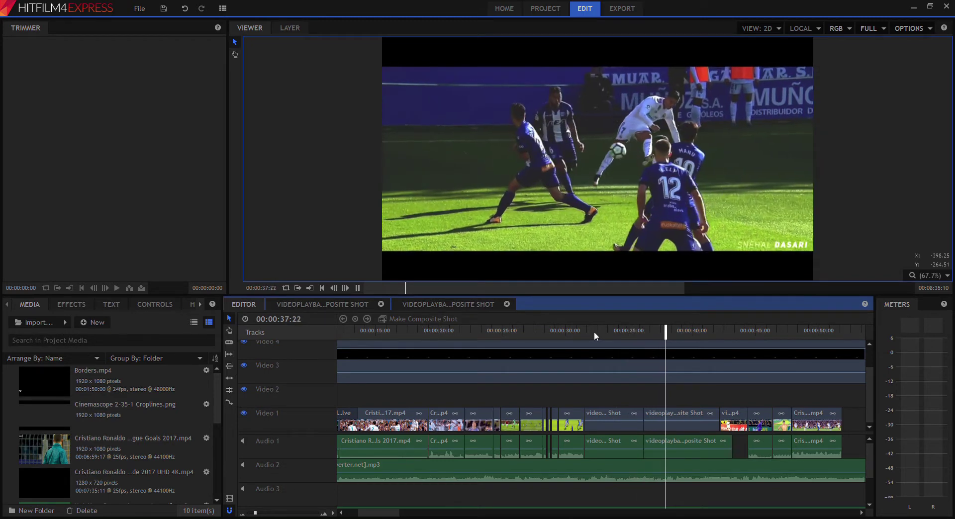
left_click(611, 330)
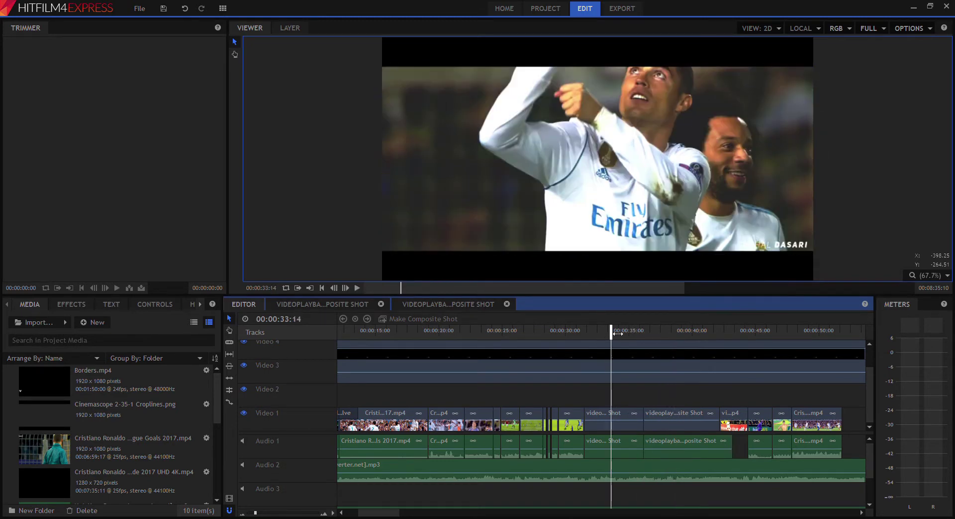
left_click(628, 331)
left_click(635, 332)
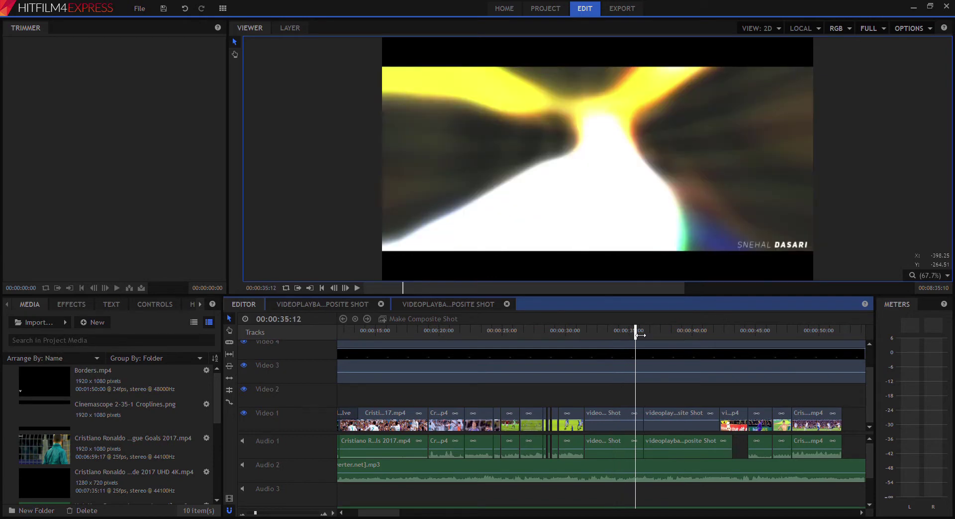
left_click(657, 336)
left_click(650, 337)
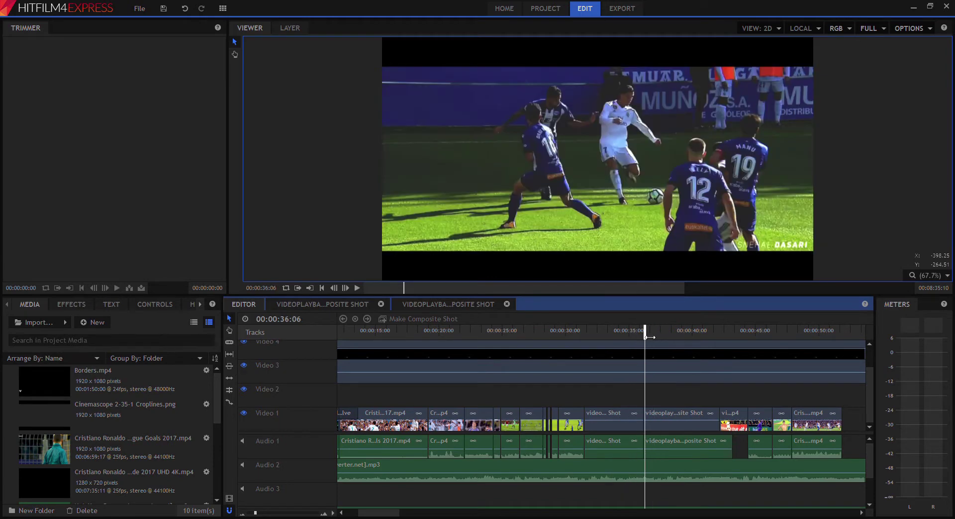
left_click(625, 335)
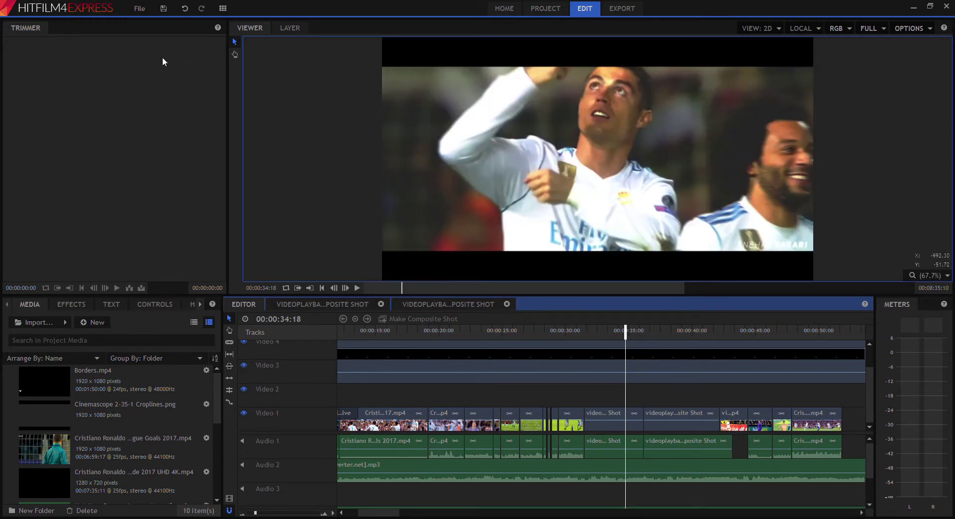
left_click(598, 331)
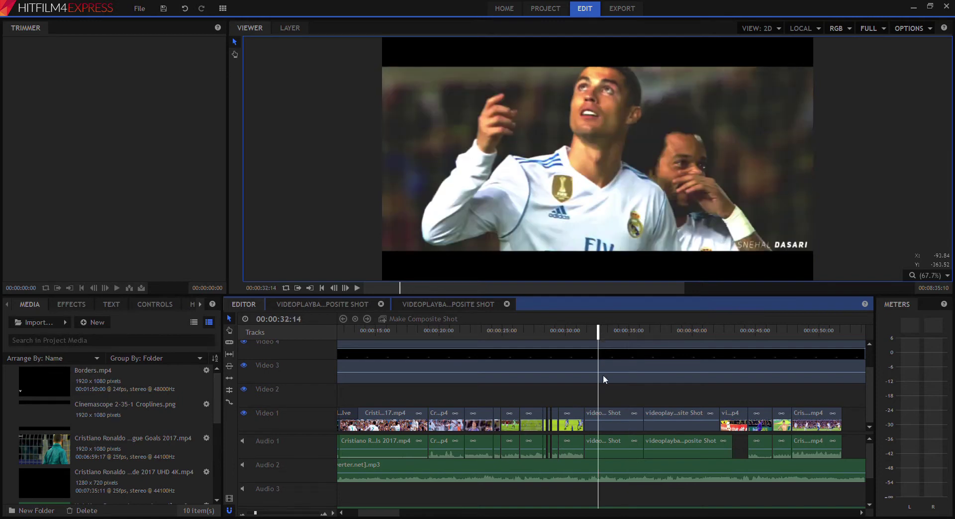
Step: Open the first composite shot clip on Video 1 for editing and scrub through its footage
left_click(612, 416)
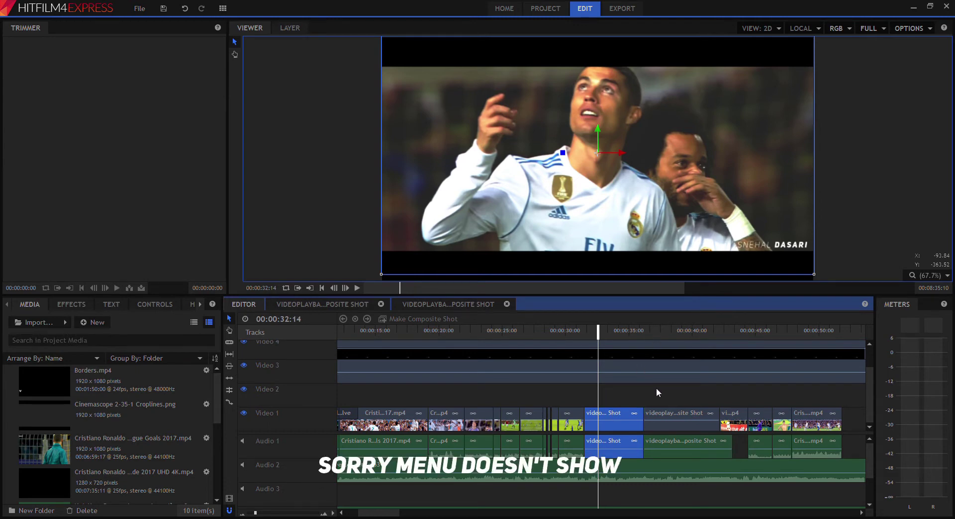
left_click(598, 397)
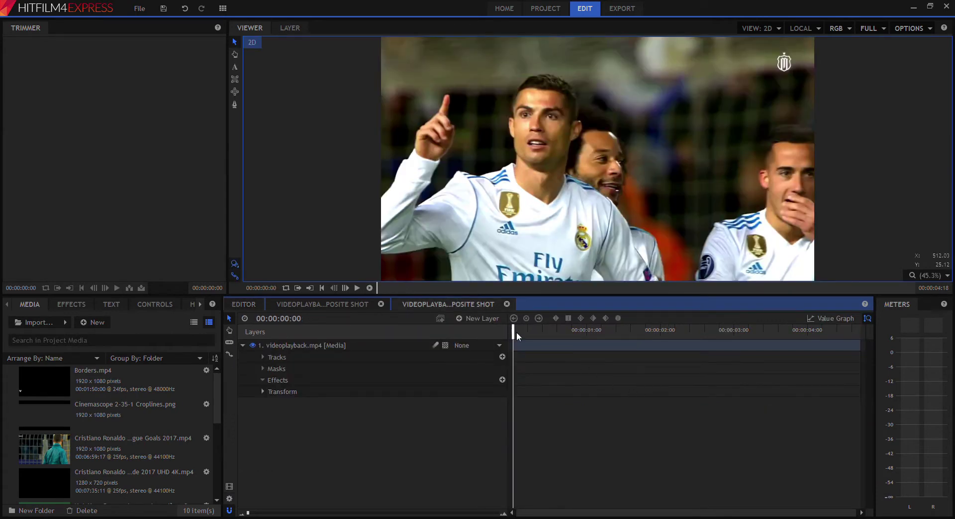
left_click_drag(518, 336, 757, 337)
left_click_drag(911, 332, 173, 354)
Step: Find the Action Cam Lens Distort effect, apply it to the videoplayback.mp4 layer and expand its properties
left_click(68, 299)
left_click(79, 327)
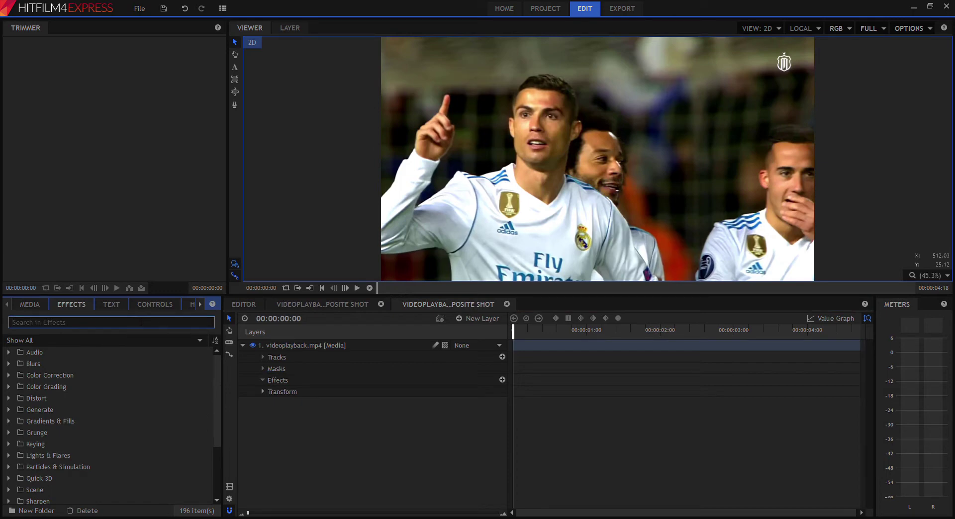
type("action")
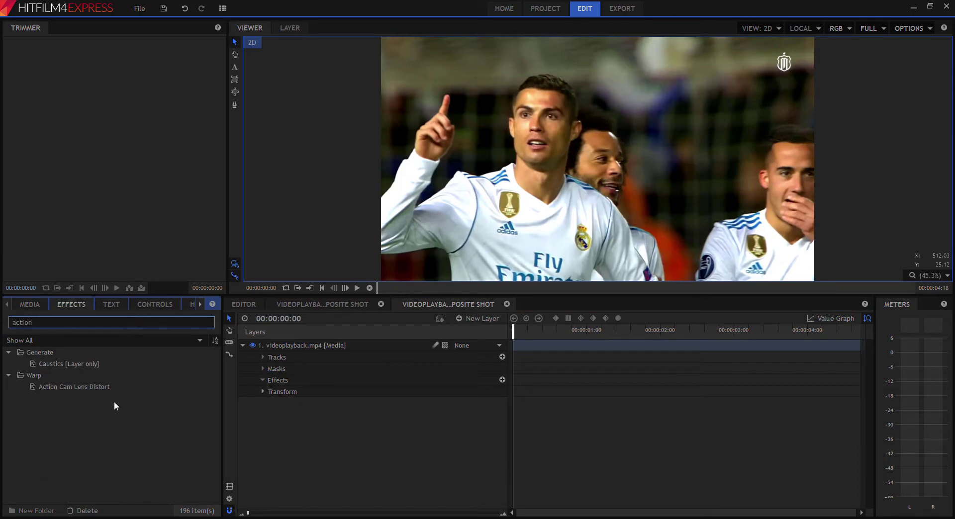
left_click_drag(114, 387, 299, 371)
left_click(273, 392)
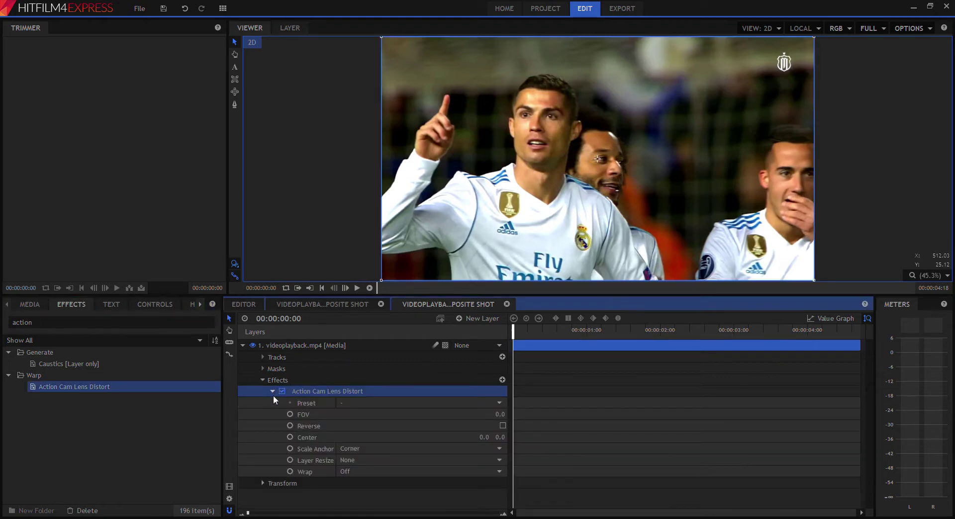
Step: Enable Reverse on the lens distortion, test the FOV strength and reset FOV to 0
left_click_drag(491, 414, 447, 414)
left_click(500, 425)
left_click(504, 419)
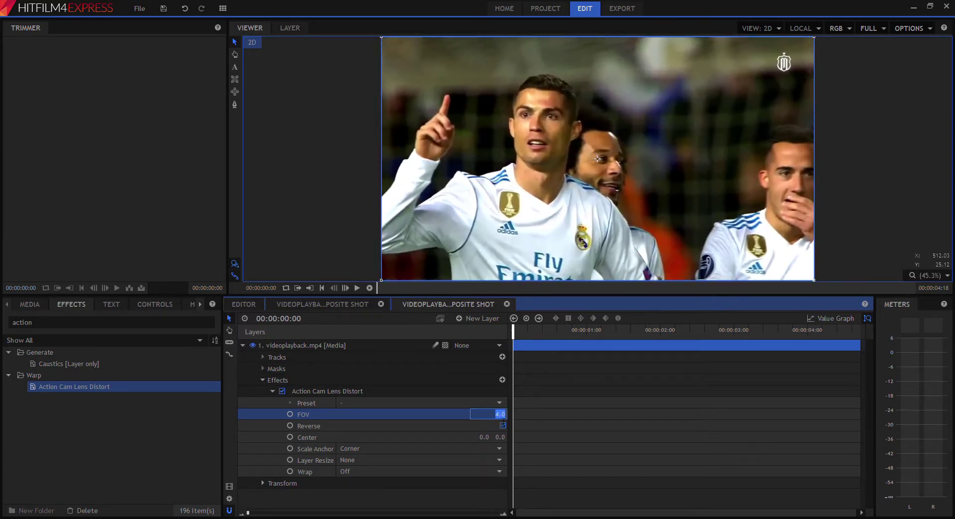
type("0")
key("Return")
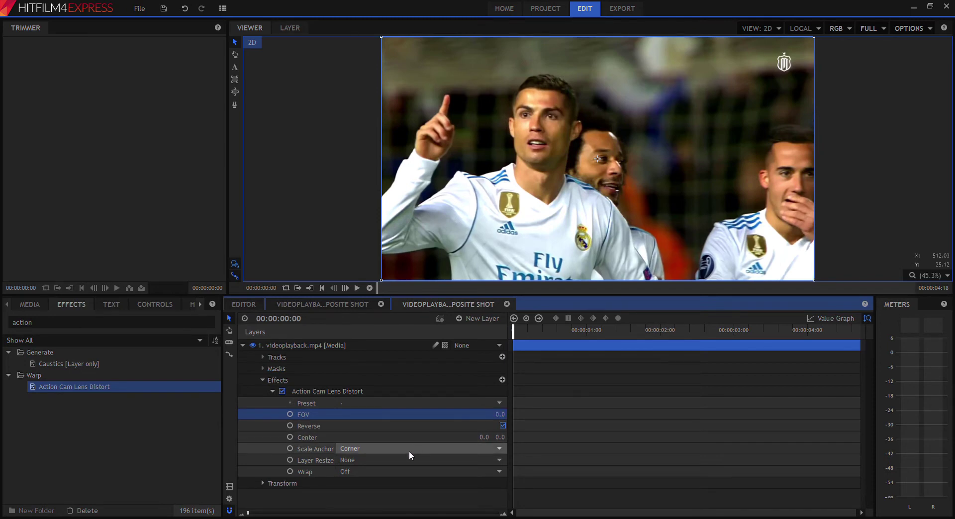
Step: Set the lens distortion's Scale Anchor to Height, test the FOV again and reset it to 0
left_click(385, 473)
mouse_move(499, 415)
left_mouse_down()
mouse_move(589, 415)
mouse_move(517, 415)
left_mouse_up()
left_click(498, 416)
type("0")
key("Return")
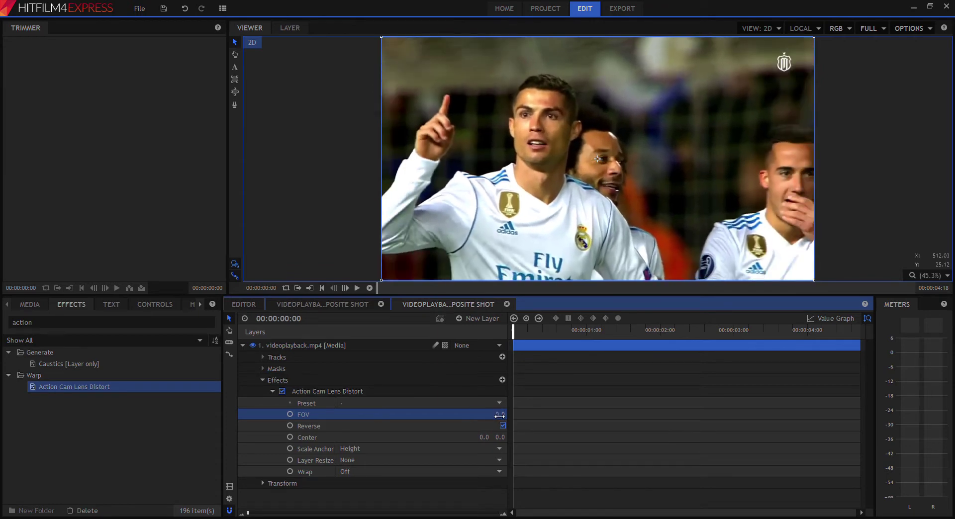
Step: Keyframe the FOV from 0.0 at 00:00:04:00 to 179.0 at 00:00:04:17, near the end of the clip
left_click_drag(667, 329, 908, 328)
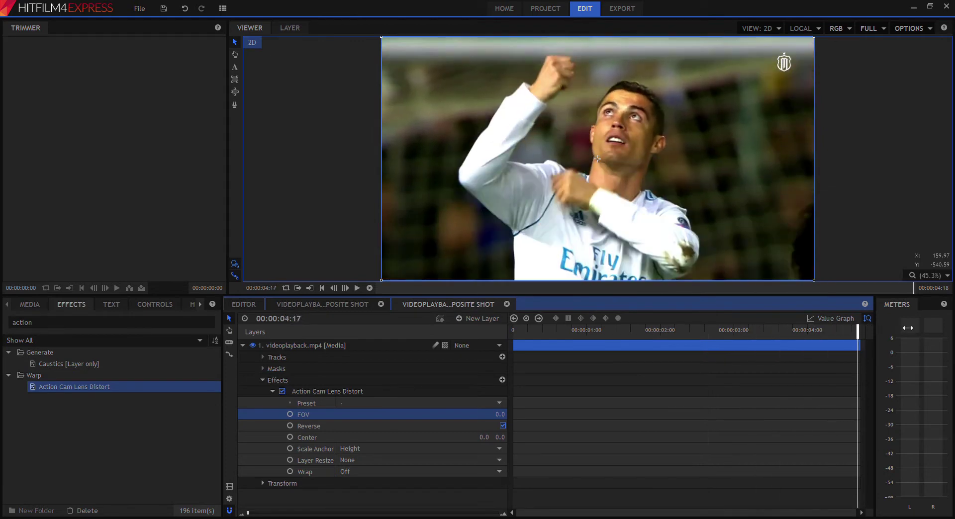
left_click(806, 329)
left_click_drag(812, 329, 815, 329)
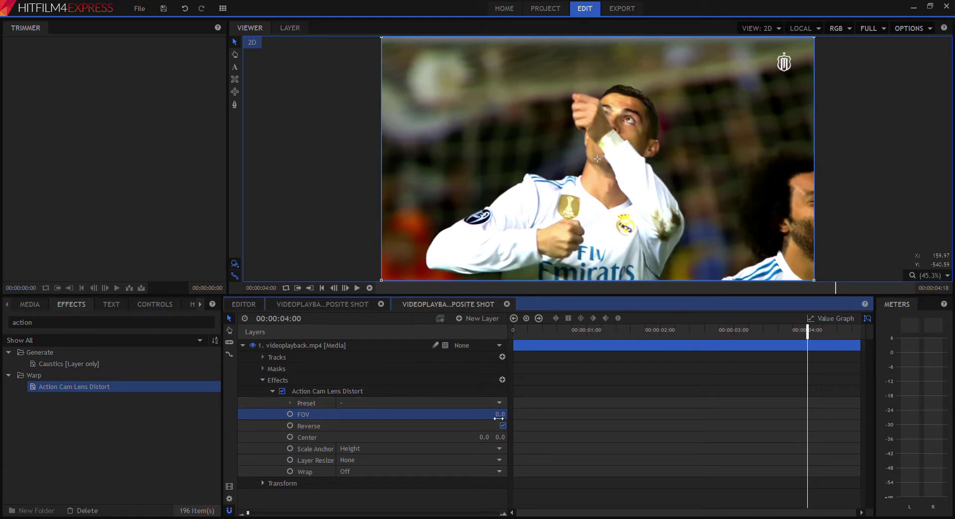
left_click(288, 415)
left_click_drag(812, 333, 918, 334)
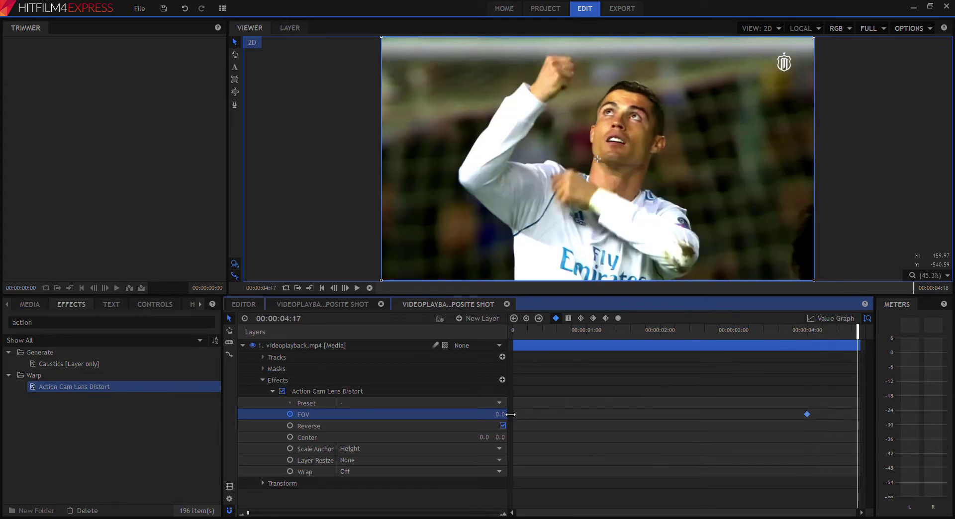
left_click_drag(510, 415, 577, 415)
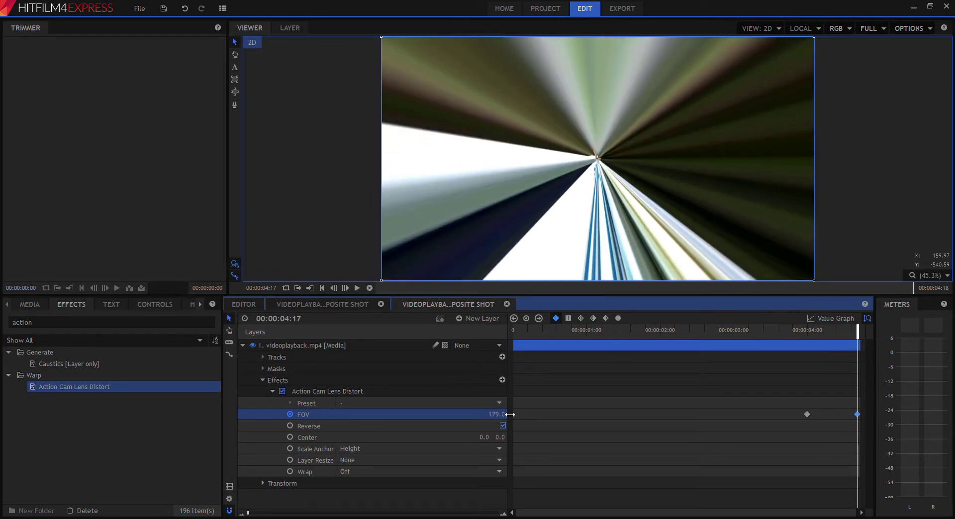
Step: Play back the end of the clip to check the keyframed lens distortion
left_click_drag(816, 336, 798, 336)
left_click(741, 344)
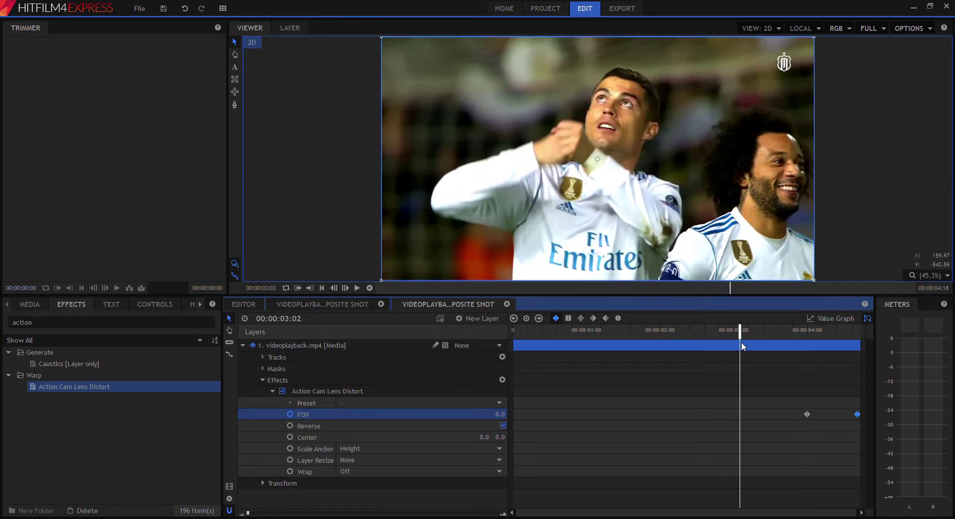
key("space")
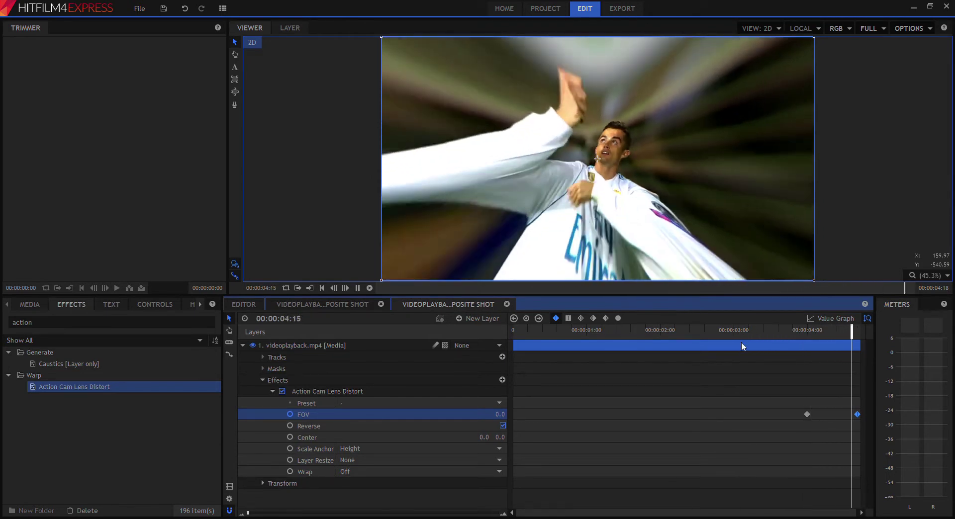
left_click_drag(817, 336, 812, 337)
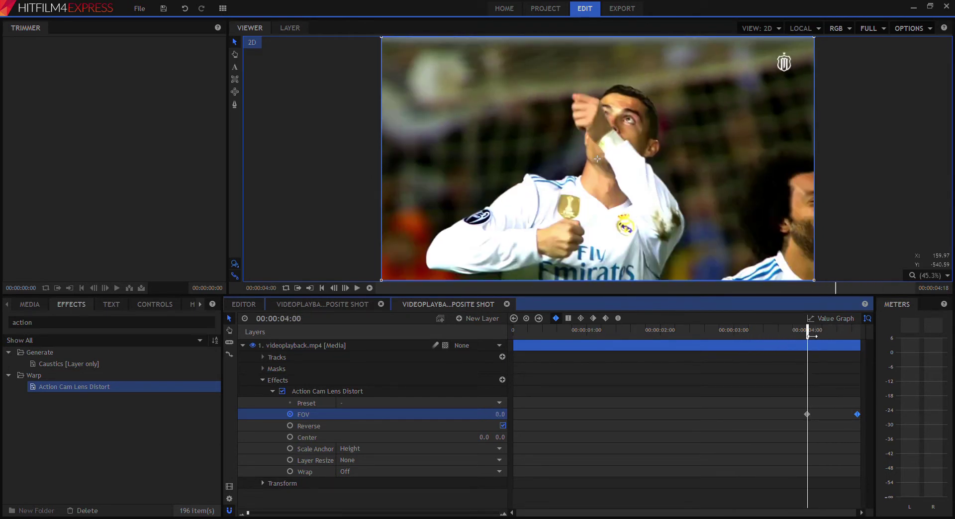
key("space")
Step: Select both FOV keyframes, show their value graph and switch their linear interpolation to Bezier with adjustable handles
left_click(842, 323)
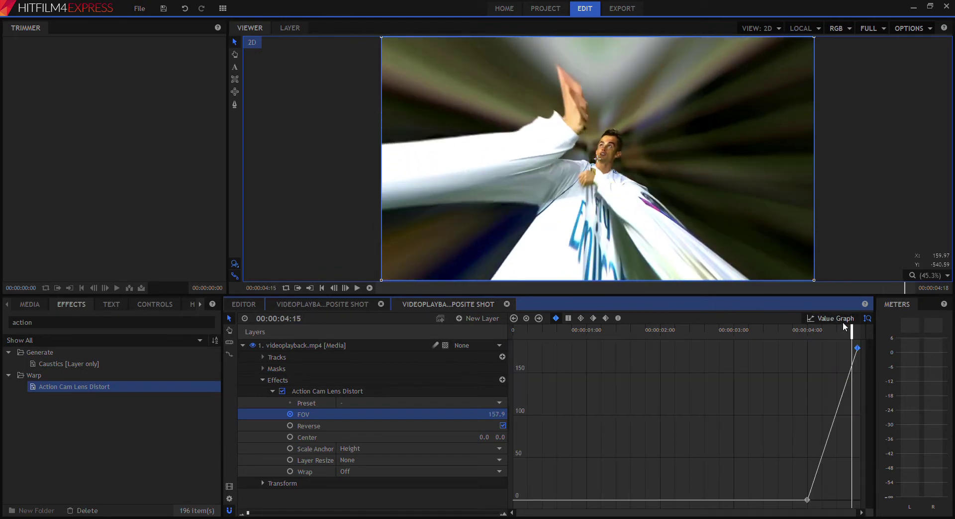
left_click(825, 318)
left_click_drag(814, 328, 807, 328)
left_click(837, 319)
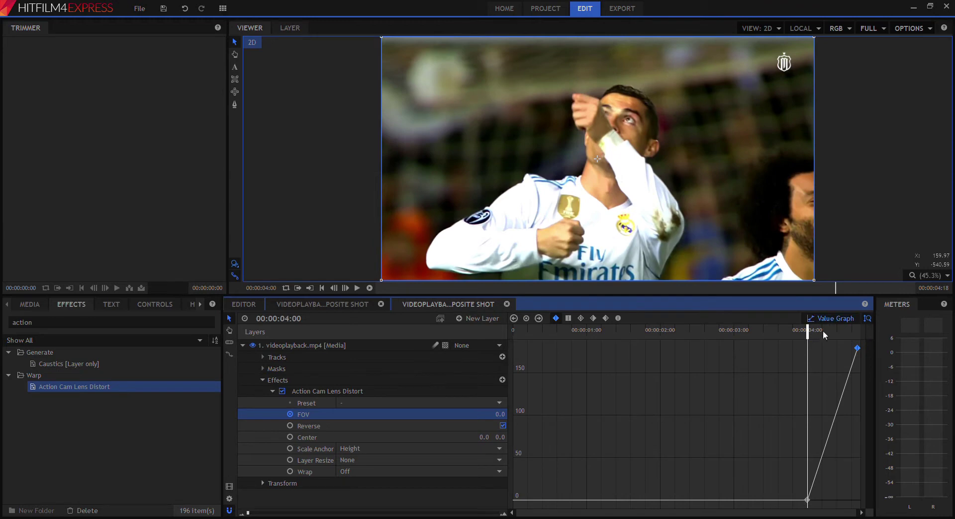
scroll(807, 499, "down", 1)
left_click(808, 481)
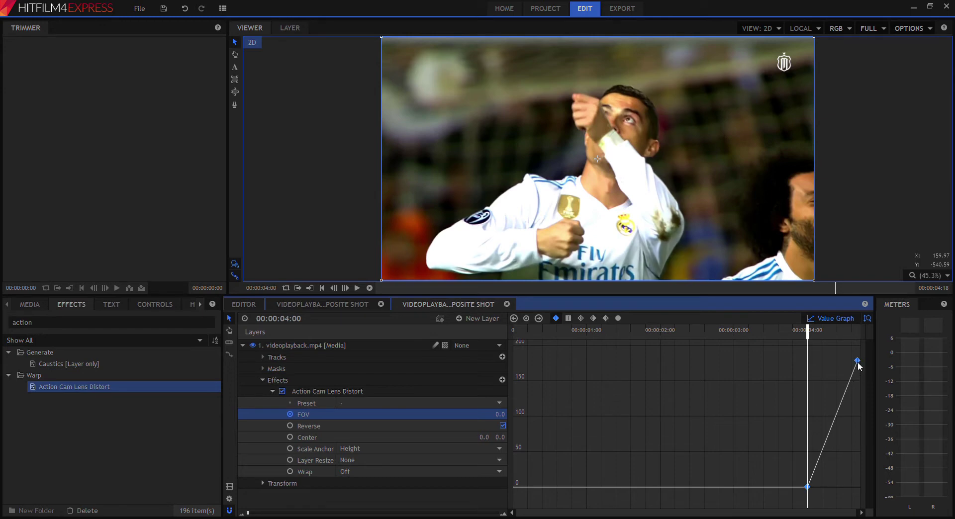
left_click(827, 318)
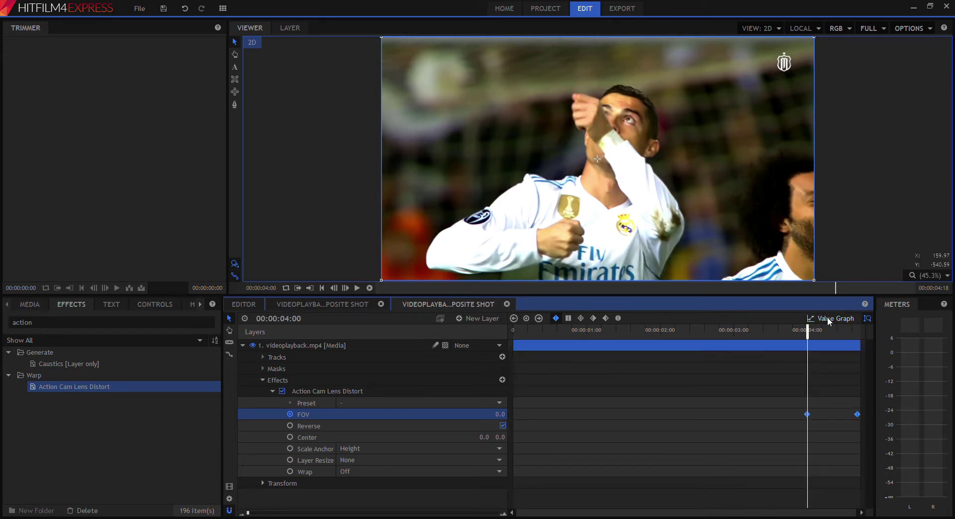
left_click_drag(795, 384, 867, 431)
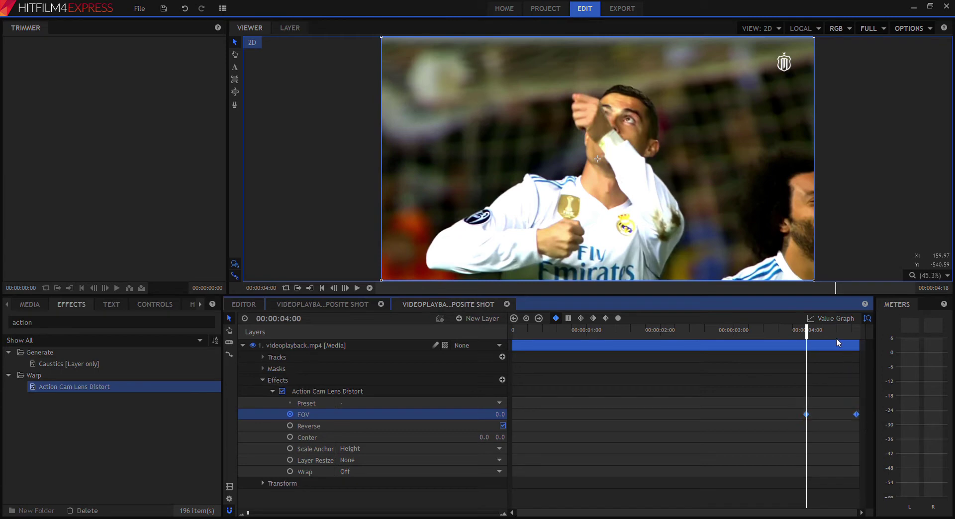
left_click(813, 318)
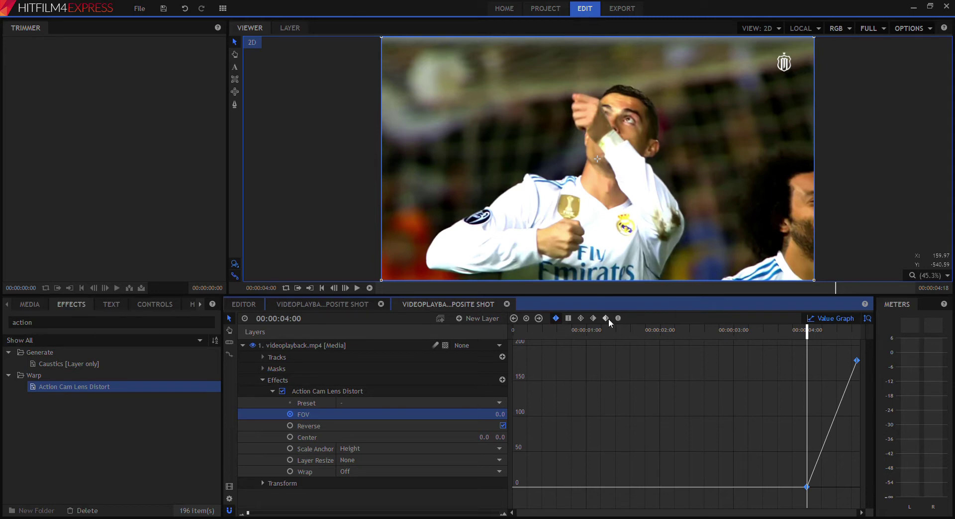
left_click(618, 318)
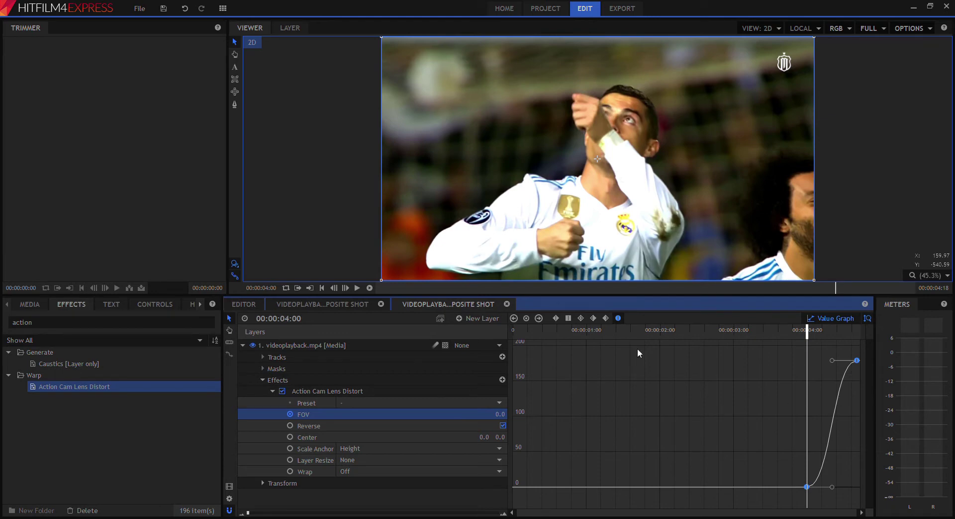
left_click(556, 318)
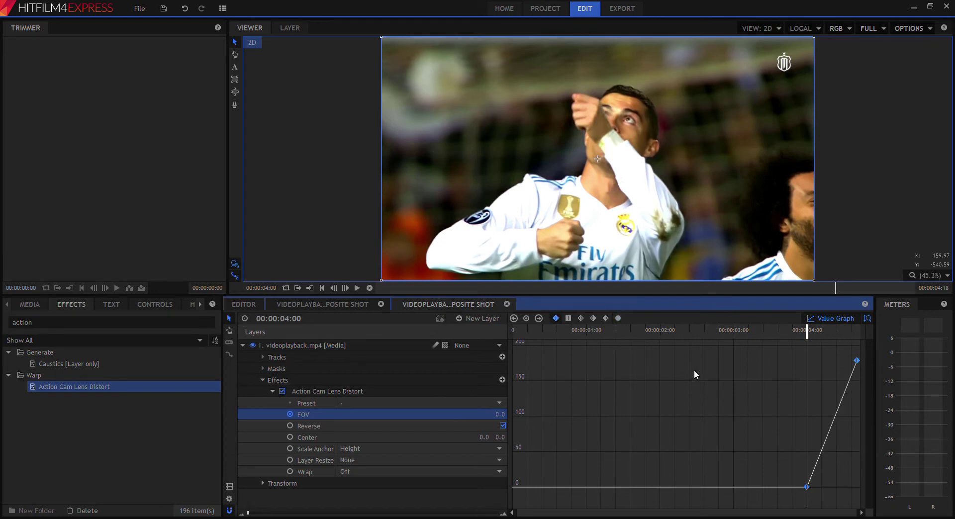
left_click(617, 318)
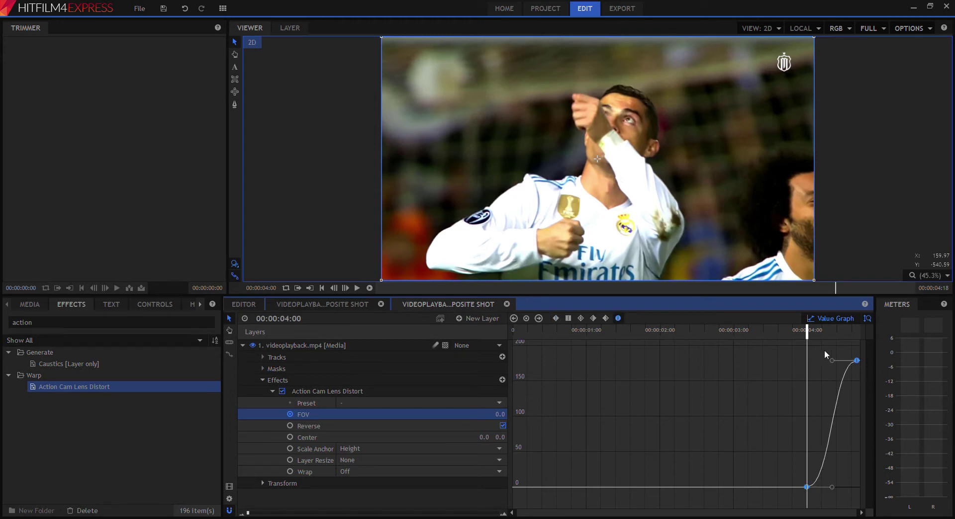
Step: Try a late, steep FOV rise by pulling the last keyframe's Bezier handle down near the zero line, and play it back
left_click_drag(830, 360, 853, 482)
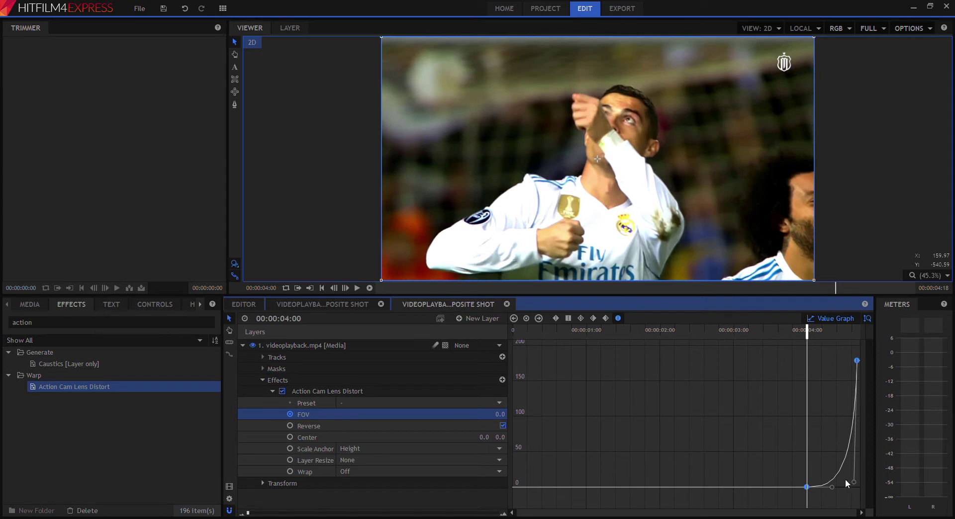
key("space")
left_click(737, 331)
key("space")
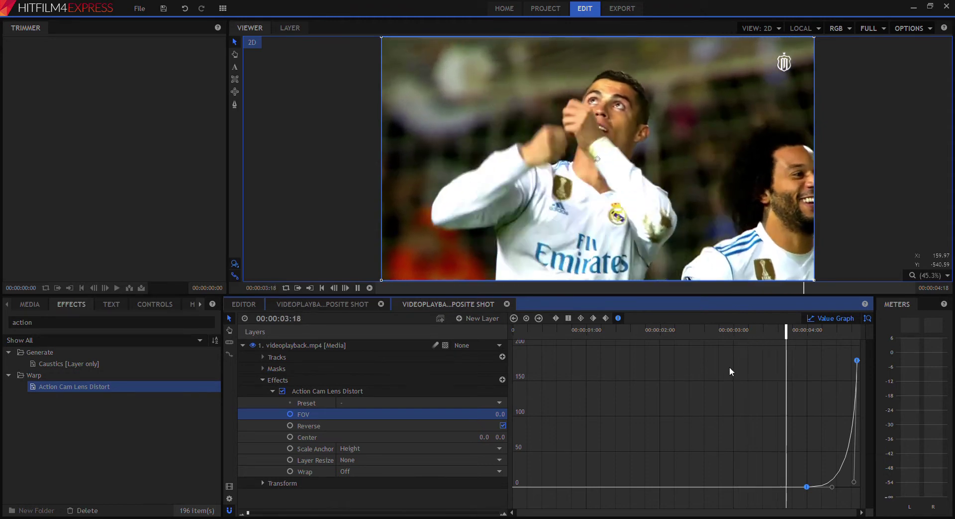
left_click_drag(766, 331, 775, 336)
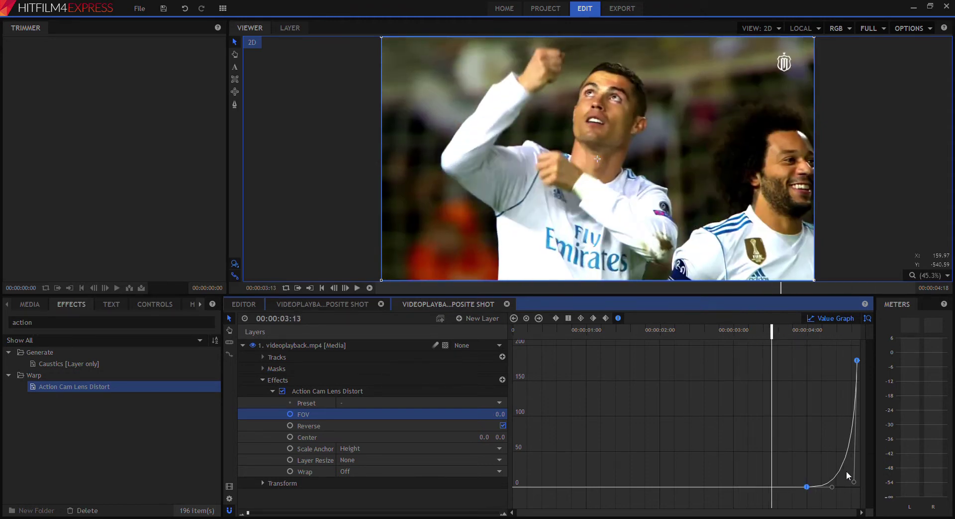
Step: Pull the last FOV keyframe's Bezier handle back level to 00:00:04:00 for an early steep rise, and preview the result
left_click_drag(853, 482, 774, 360)
key("space")
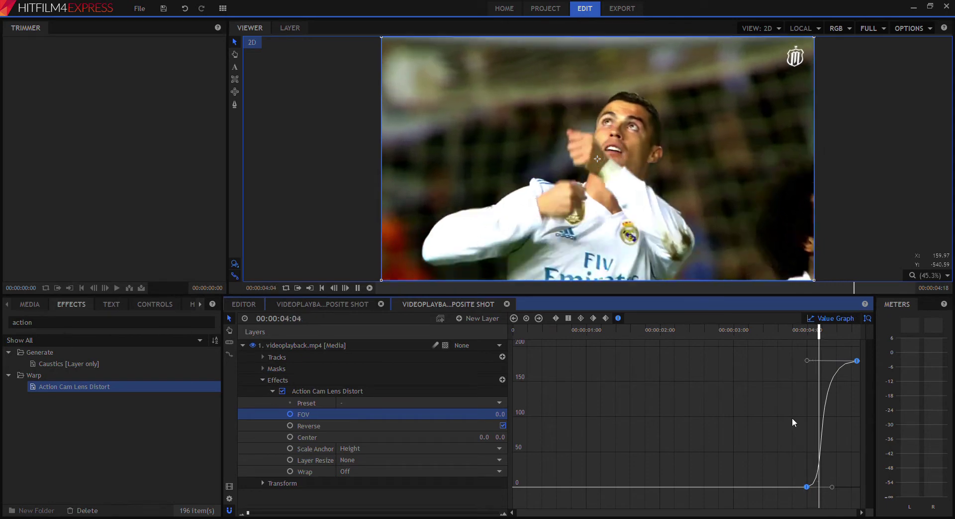
key("space")
left_click(763, 330)
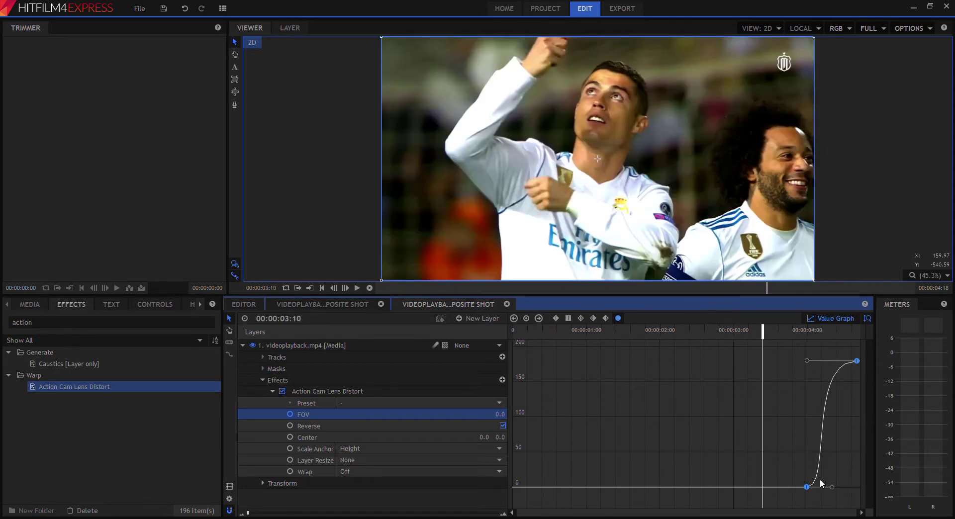
Step: Reshape the FOV curve into a late, steep rise by lowering the first keyframe's handle and pulling the last keyframe's handle down
left_click_drag(831, 487, 792, 440)
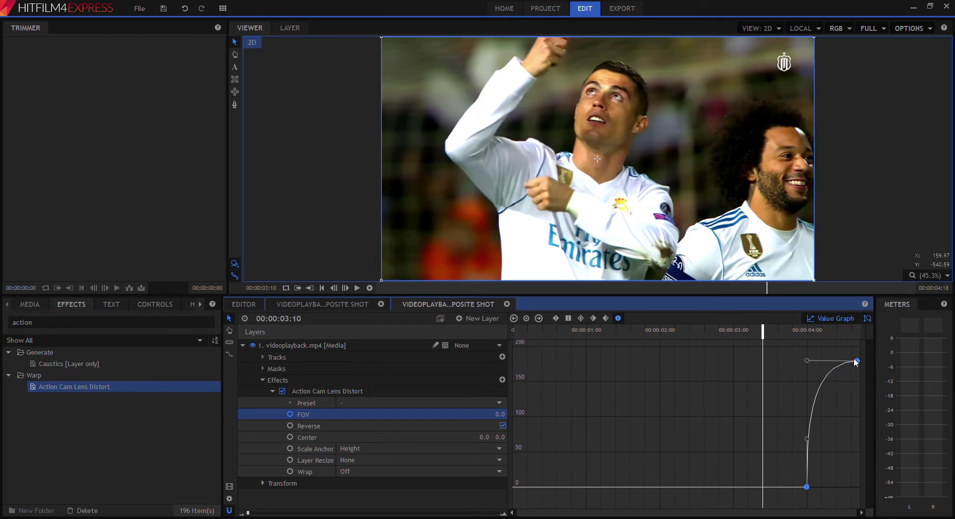
left_click_drag(809, 439, 842, 493)
left_click_drag(806, 361, 856, 455)
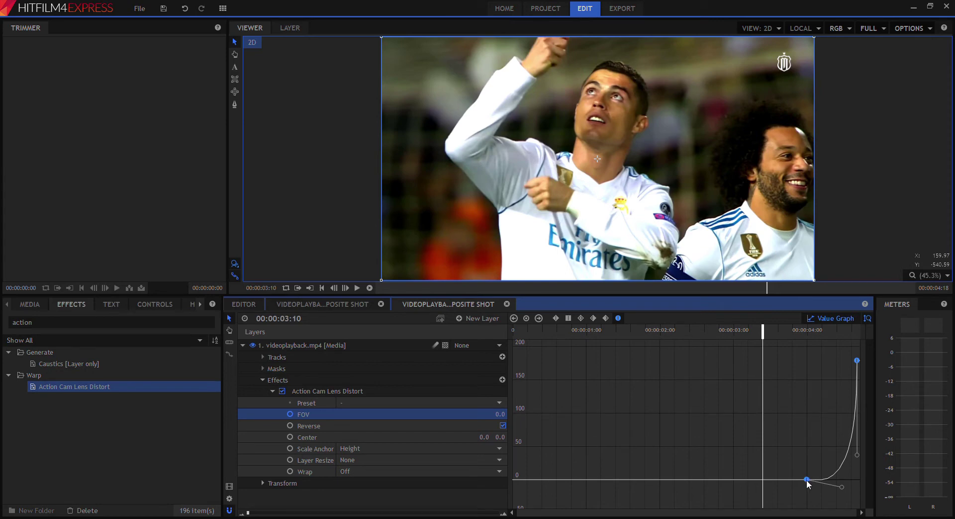
Step: Shift both FOV keyframes slightly earlier, to 00:00:03:22 and 00:00:04:14, and play back the end of the clip
left_click_drag(808, 484, 801, 485)
key("space")
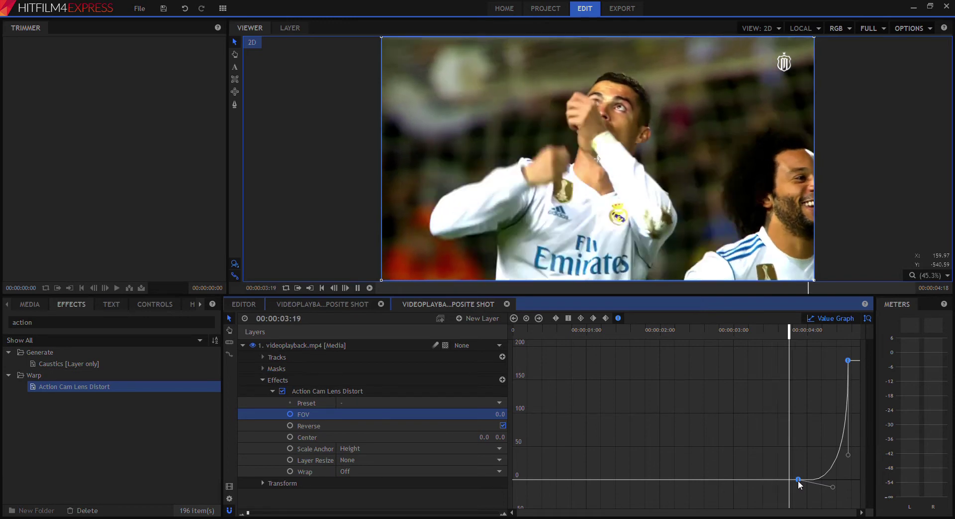
left_click(776, 330)
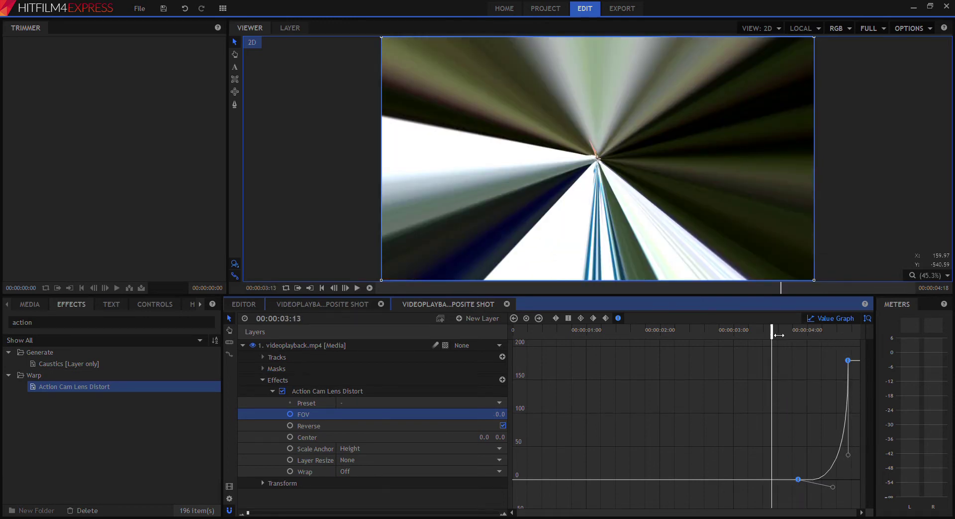
key("space")
left_click(762, 331)
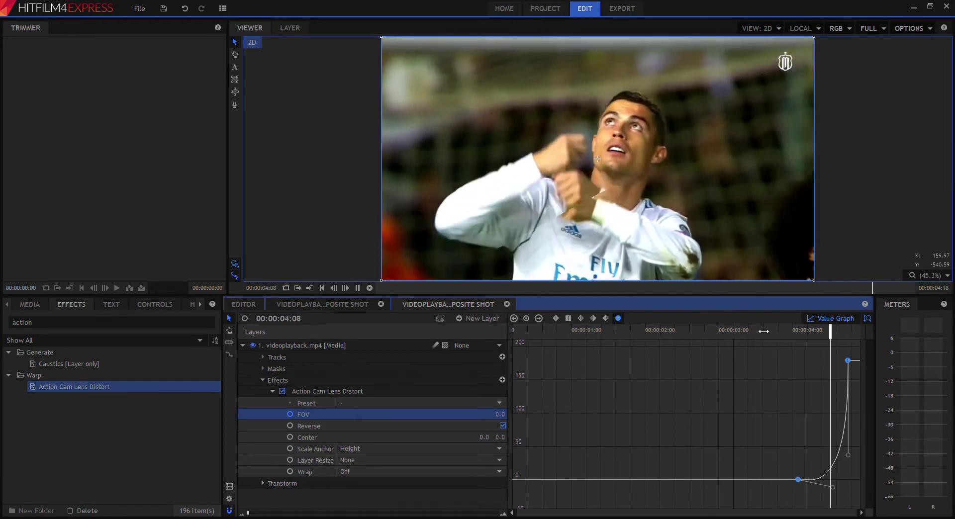
left_click(755, 330)
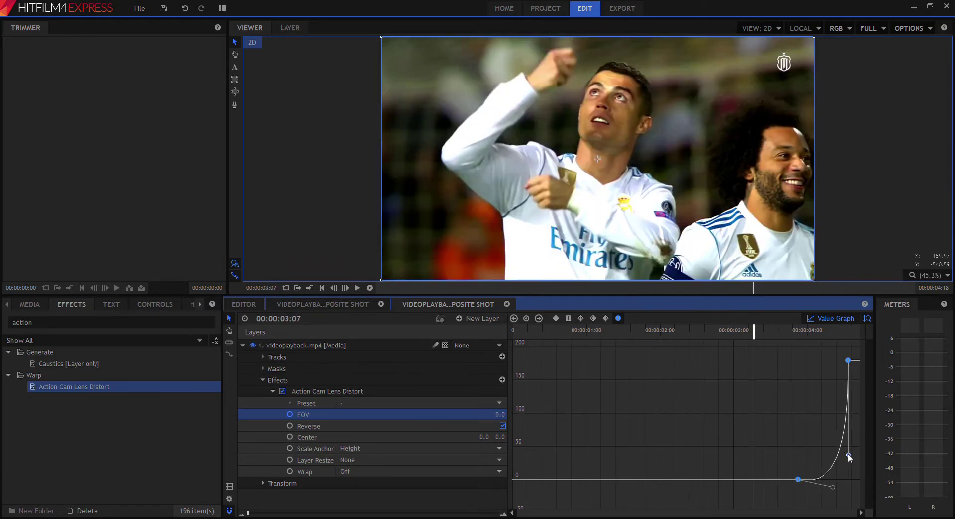
Step: Raise the Bezier handles of both FOV keyframes for a more gradual rise, preview it and close the value graph
left_click_drag(832, 487, 848, 440)
left_click(848, 463)
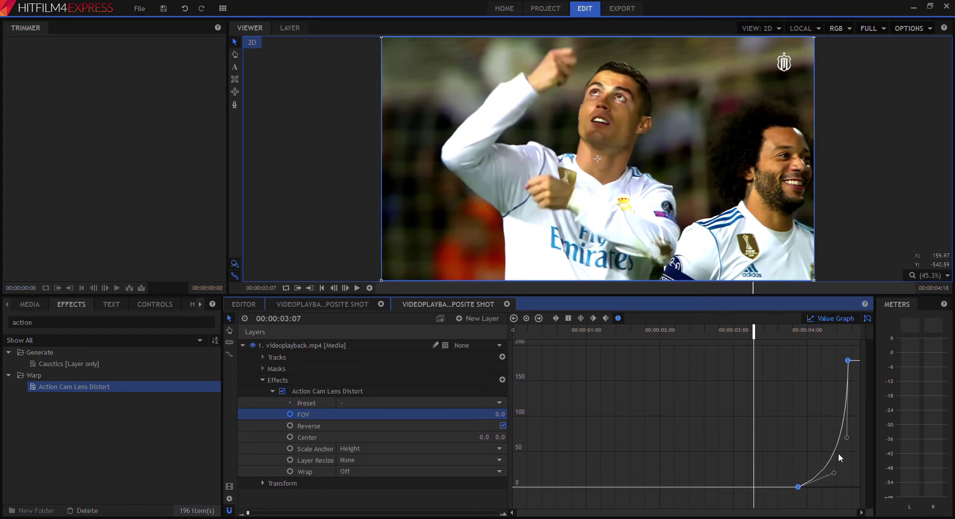
key("space")
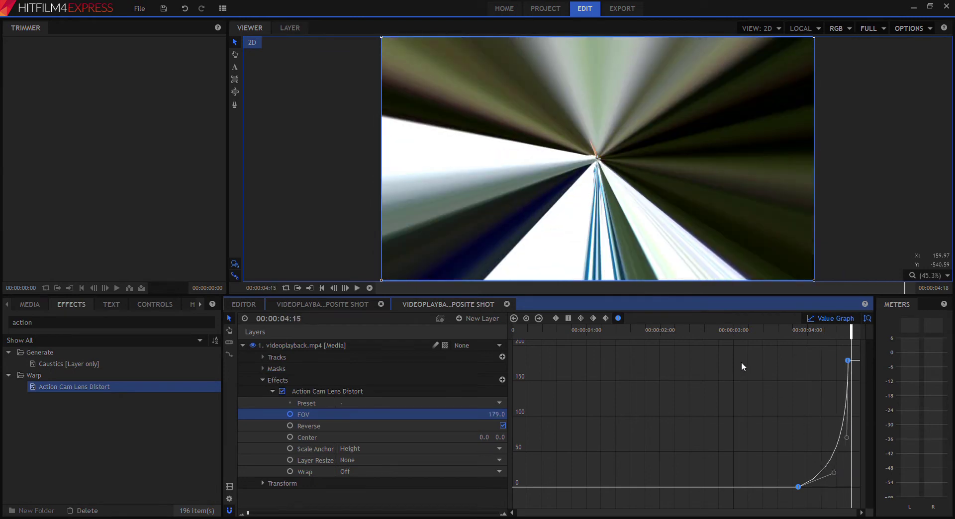
left_click(692, 335)
left_click(835, 319)
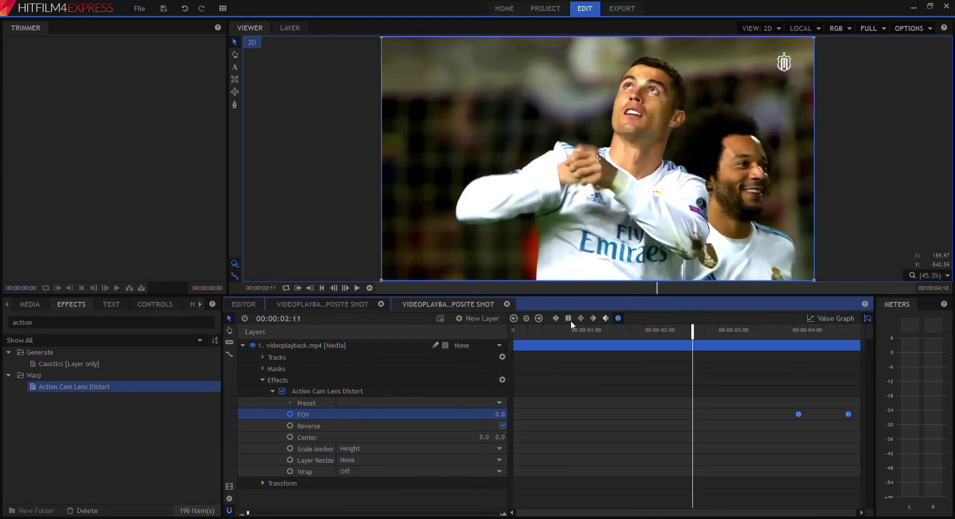
Step: Search the effects for glow and apply Glow to the layer above Action Cam Lens Distort
double_click(125, 324)
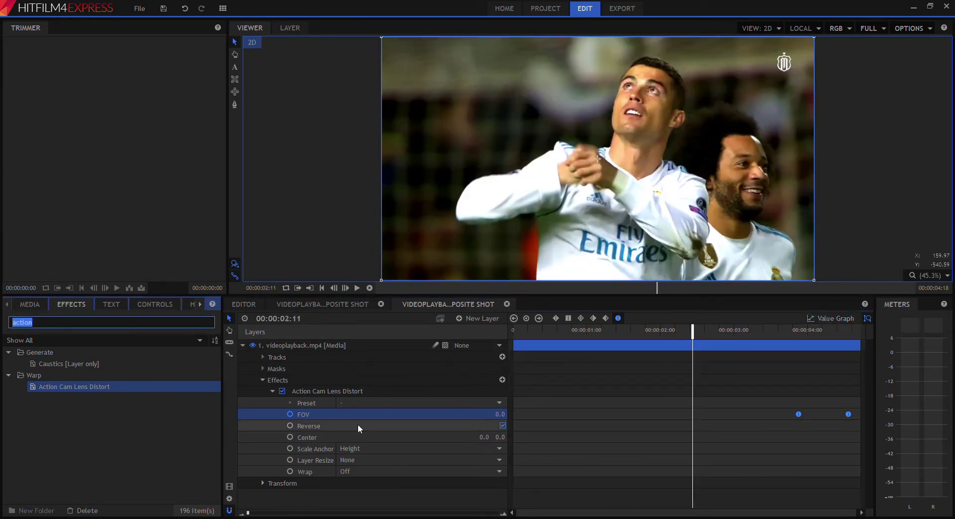
type("glow")
left_click_drag(115, 367, 273, 392)
left_click(273, 391)
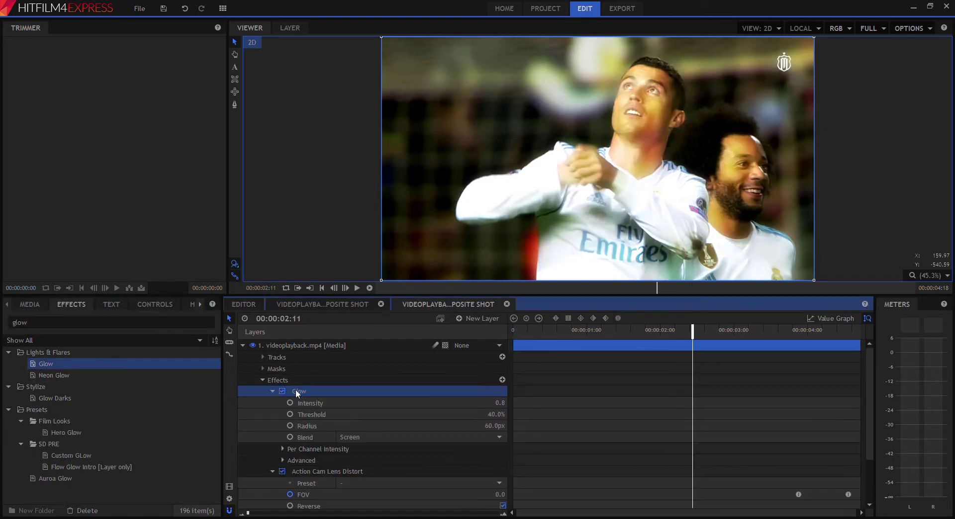
Step: At the first FOV keyframe, 00:00:03:22, set the Glow Intensity to 0 and enable its keyframing
left_click(798, 333)
left_click_drag(803, 336, 805, 337)
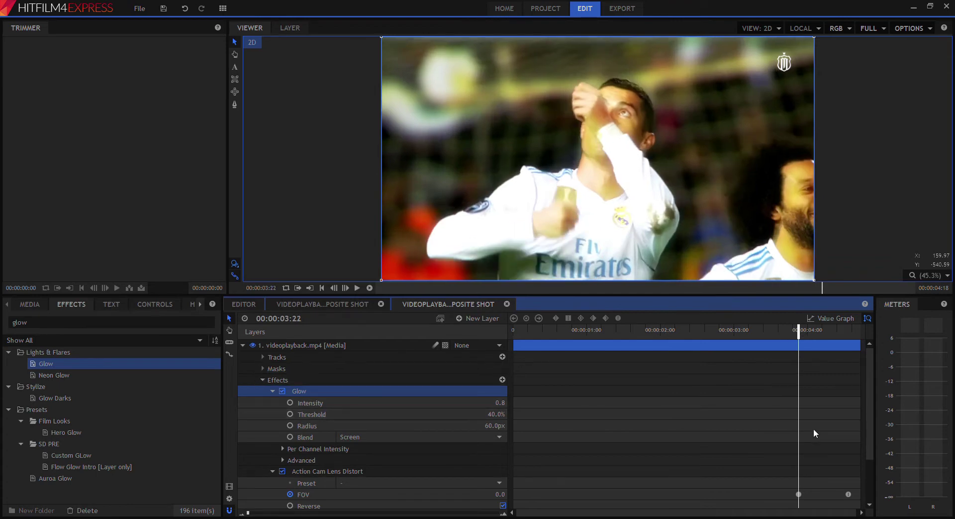
scroll(810, 433, "down", 2)
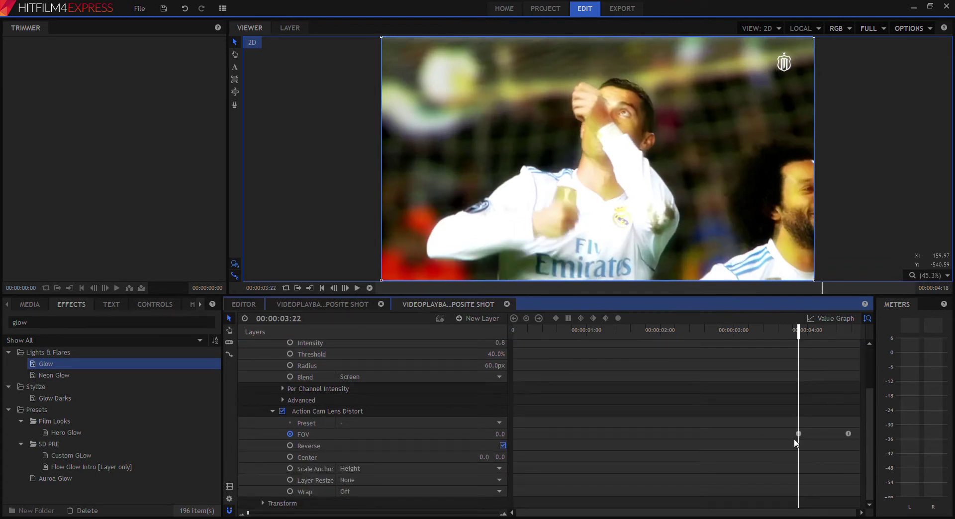
left_click(366, 415)
scroll(372, 413, "up", 2)
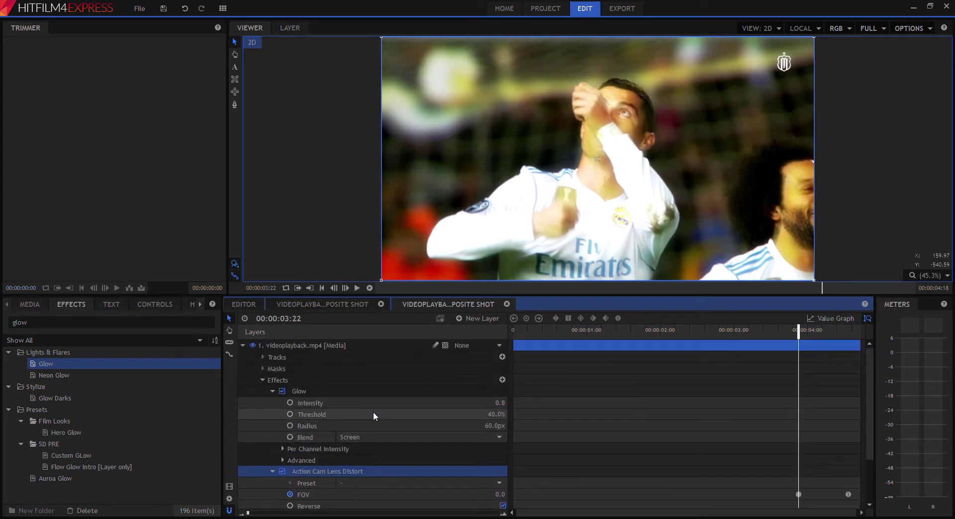
left_click(332, 393)
left_click(500, 403)
type("0")
key("Return")
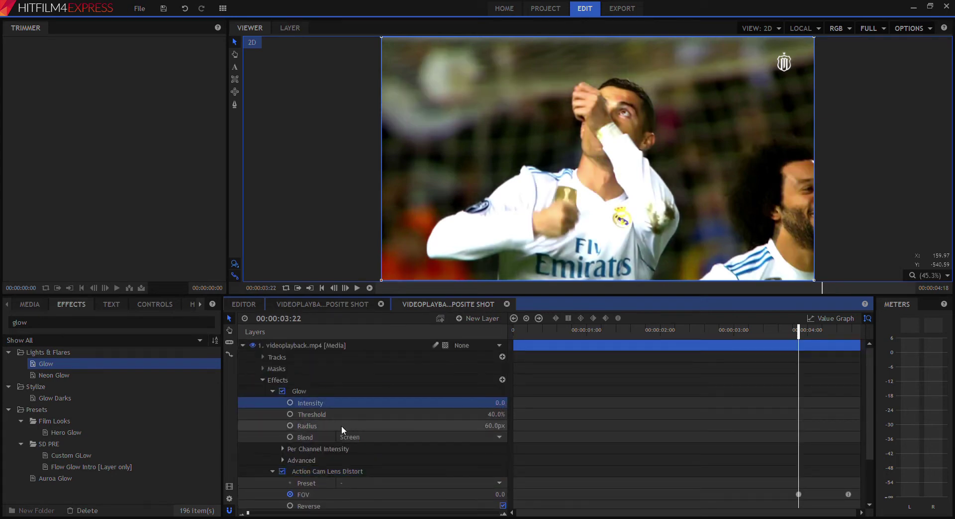
left_click(290, 403)
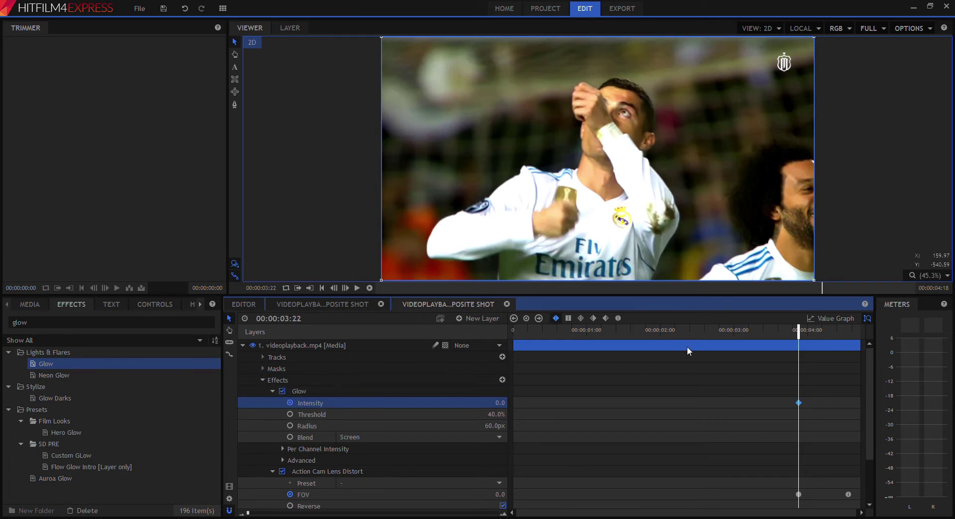
Step: At 00:00:04:14, switch off Action Cam Lens Distort and raise the Glow Intensity to 1.2 as a second keyframe
left_click_drag(804, 331, 854, 330)
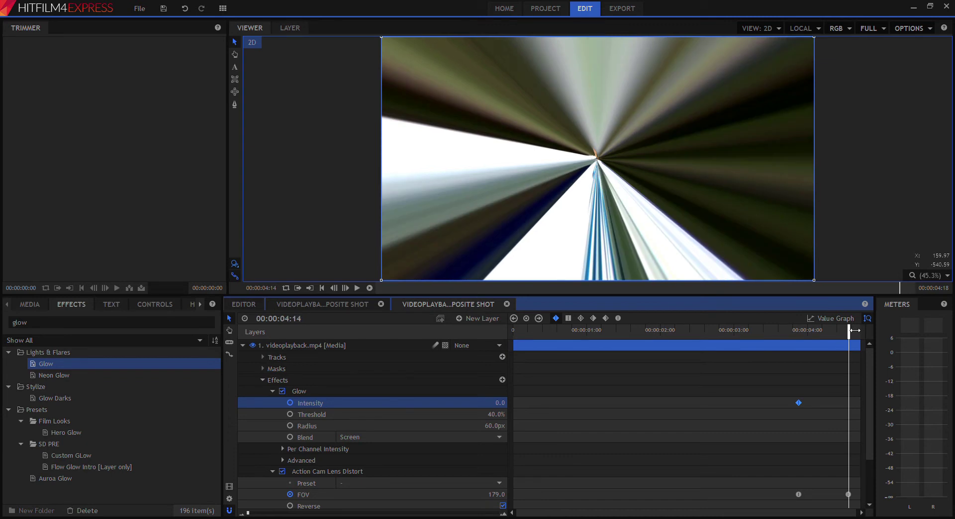
left_click(504, 406)
left_click(311, 467)
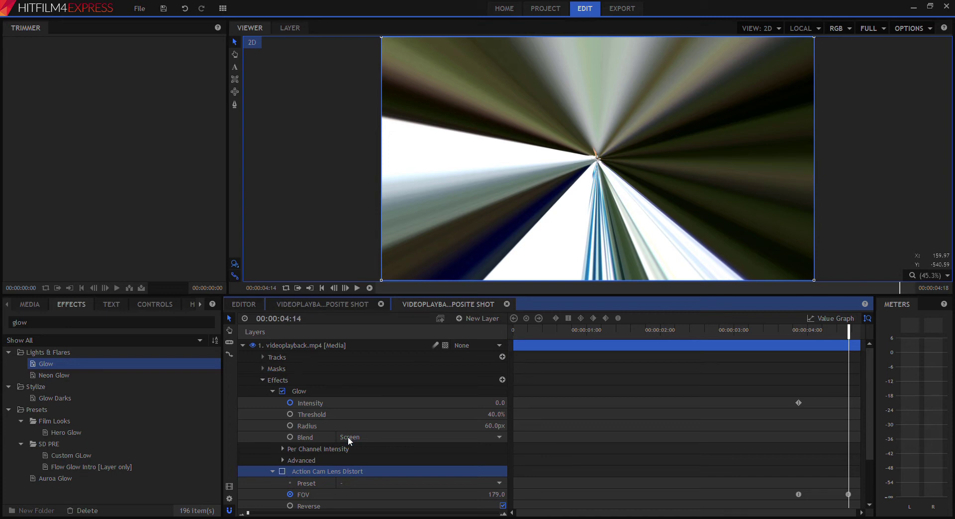
left_click(503, 402)
left_click_drag(504, 402, 549, 403)
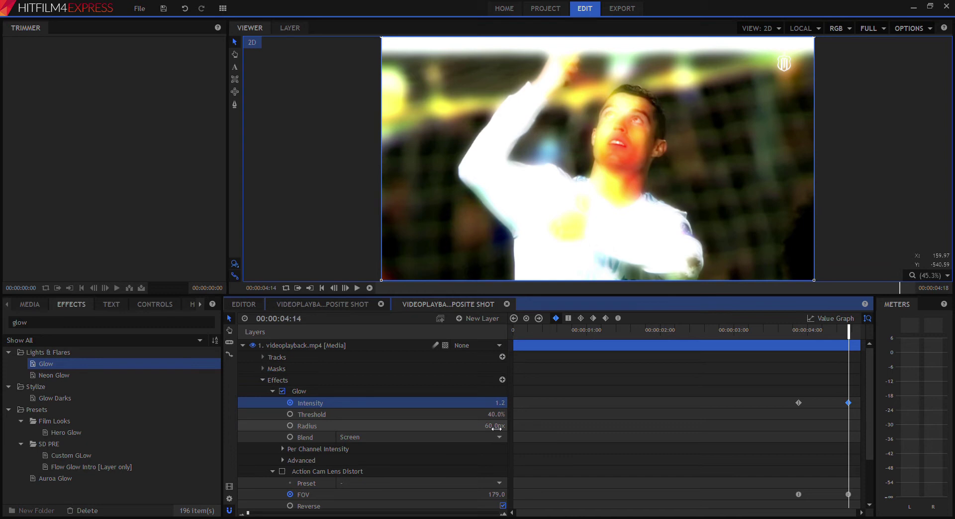
Step: Set the Glow Radius to 143 px and Threshold to 35%, and raise the last Intensity keyframe to 1.3
left_click_drag(496, 429, 526, 426)
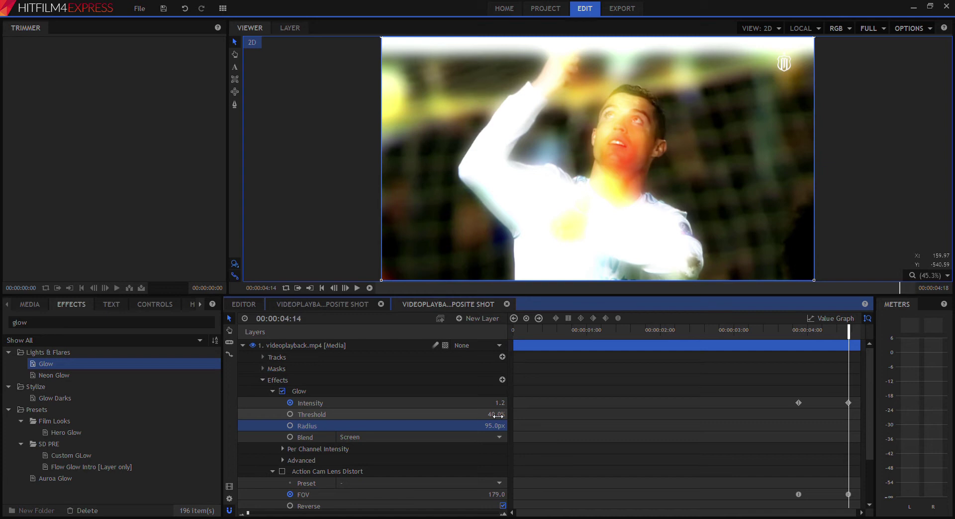
mouse_move(498, 415)
left_mouse_down()
mouse_move(475, 416)
mouse_move(507, 416)
mouse_move(493, 415)
left_mouse_up()
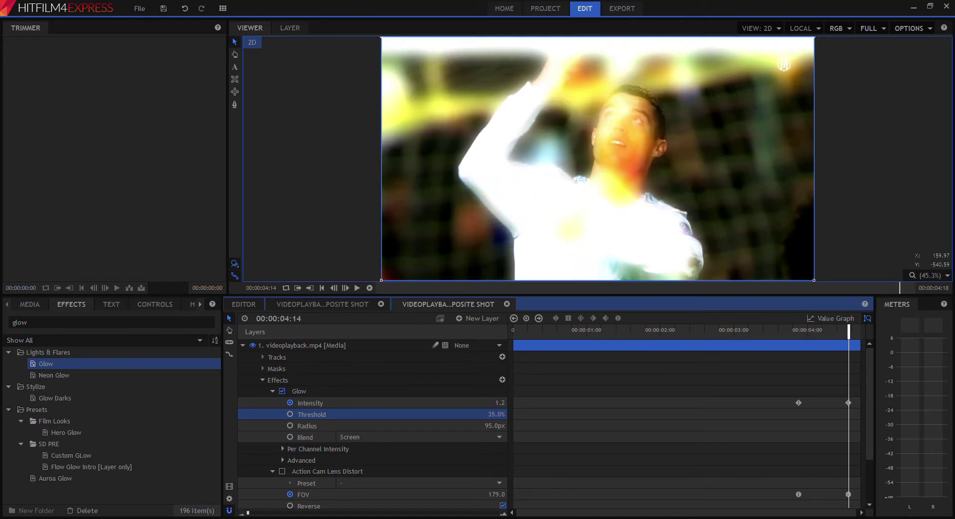
left_click_drag(486, 426, 513, 409)
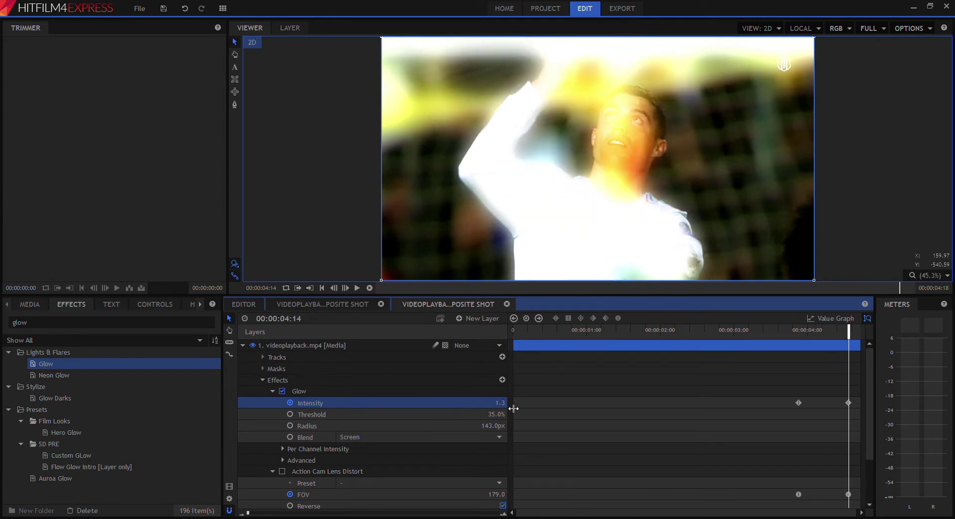
Step: Play back the end of the clip several times to check the animated glow without the lens distortion
left_click_drag(801, 331, 792, 330)
key("space")
left_click(748, 335)
key("space")
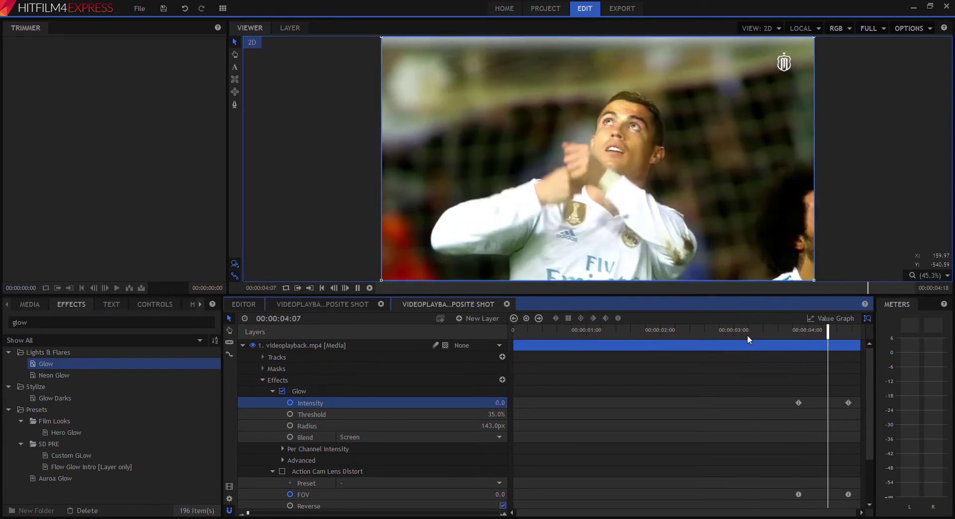
left_click(746, 335)
key("space")
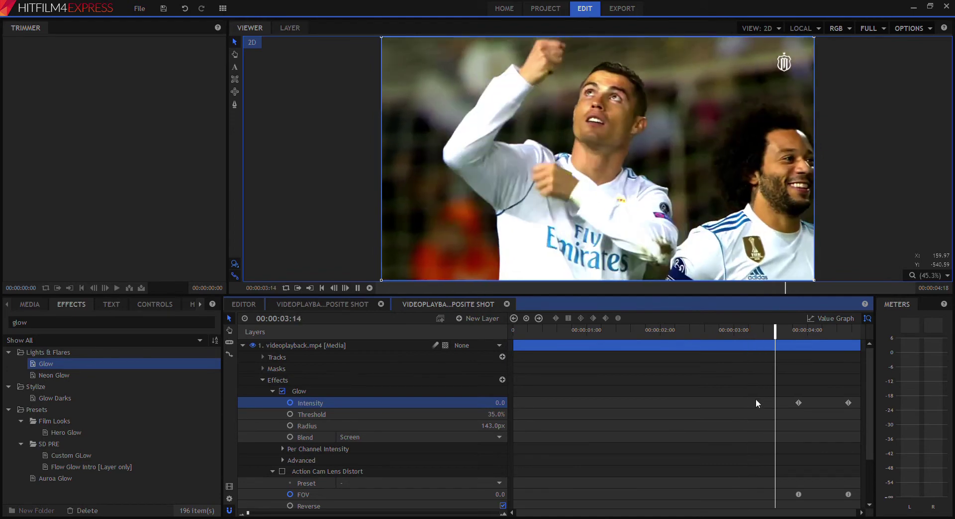
key("space")
Step: Switch Action Cam Lens Distort back on and play back the combined glow and distortion from about 00:00:03:00
left_click_drag(779, 392, 851, 425)
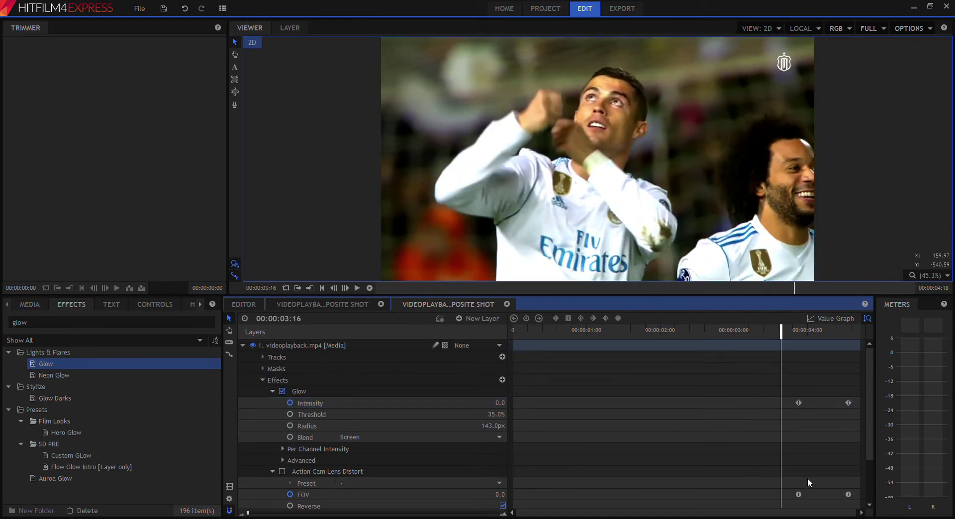
left_click_drag(782, 478, 850, 482)
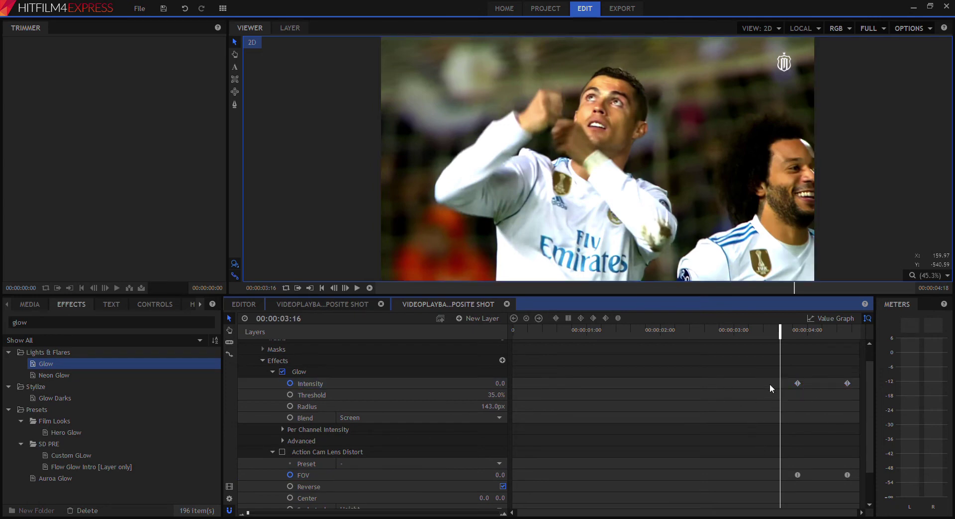
left_click(281, 453)
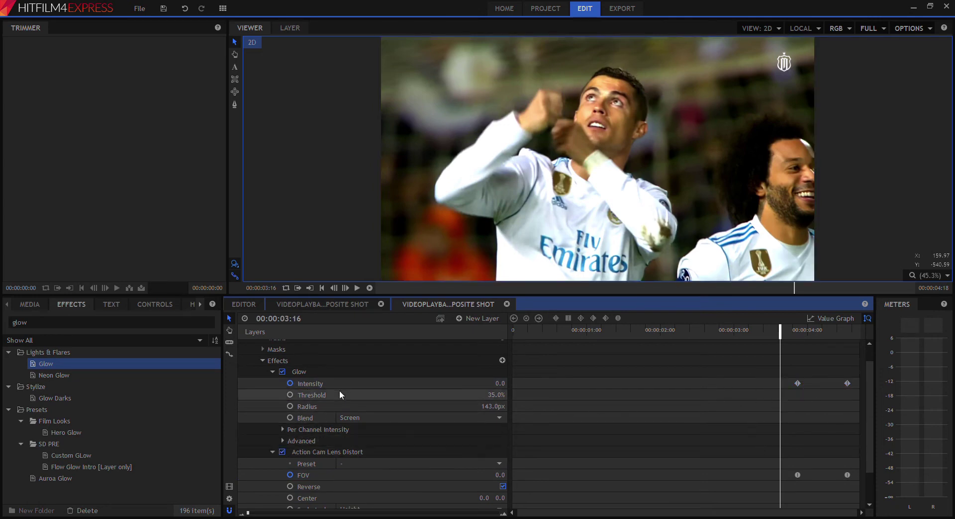
left_click(357, 287)
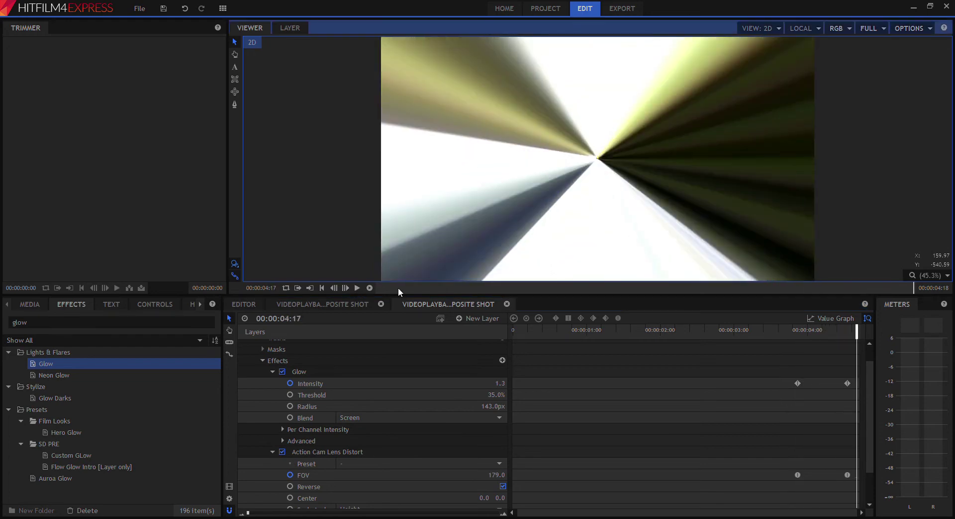
left_click_drag(787, 335, 744, 335)
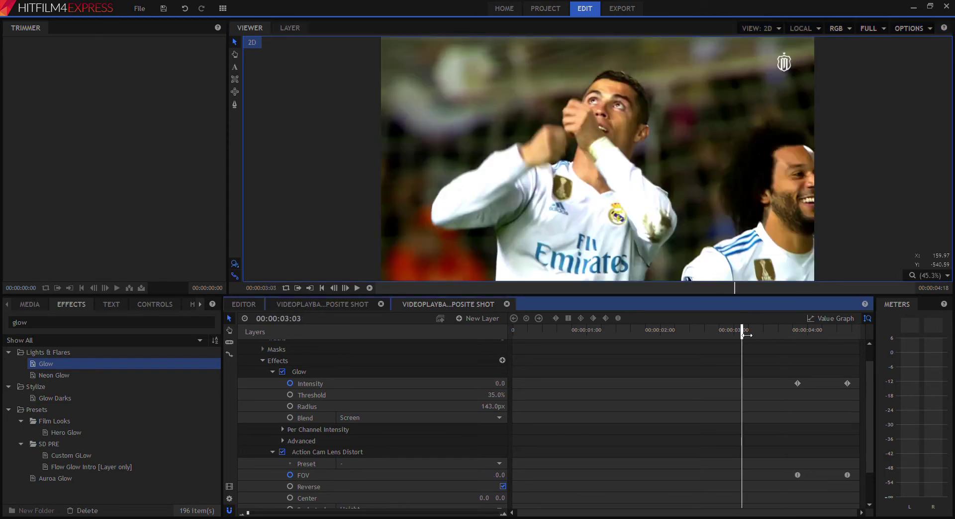
key("space")
left_click(737, 334)
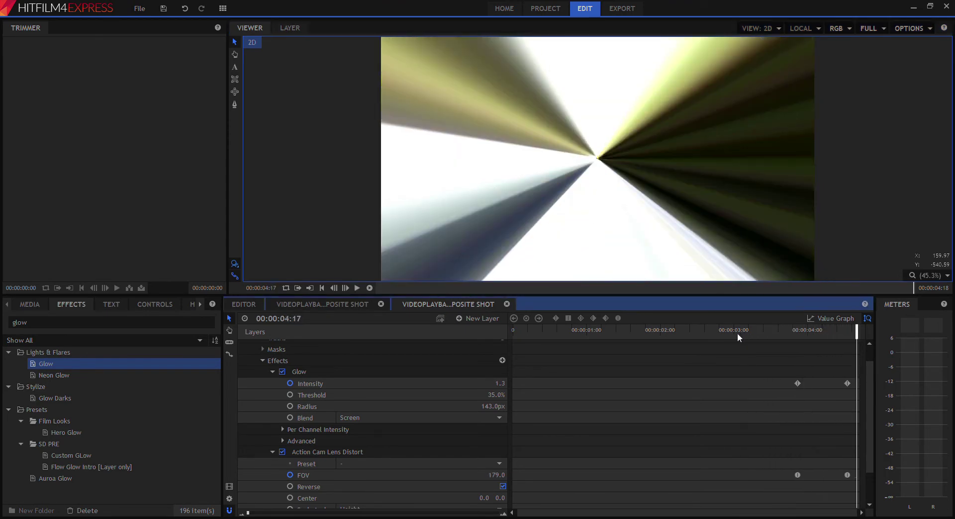
key("space")
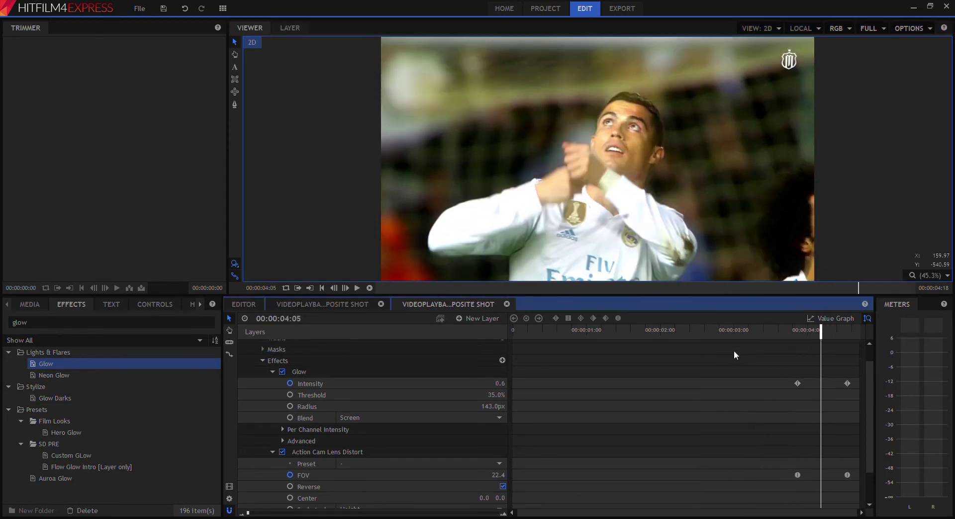
Step: Set the Glow Radius to 97 px and Threshold to 16%, increase the Intensity at the last keyframe, and preview the transition
left_click(846, 384)
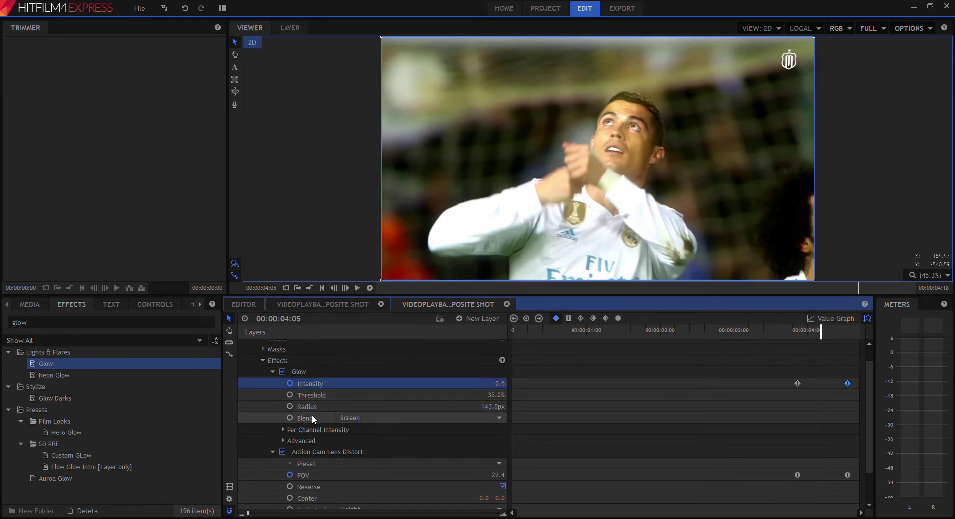
mouse_move(493, 407)
left_mouse_down()
mouse_move(507, 399)
mouse_move(484, 395)
left_mouse_up()
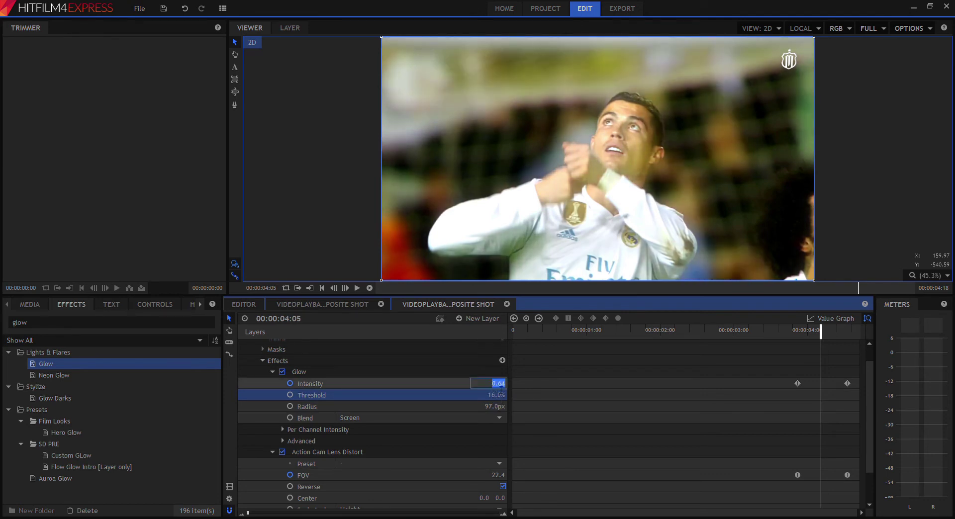
left_click(847, 383)
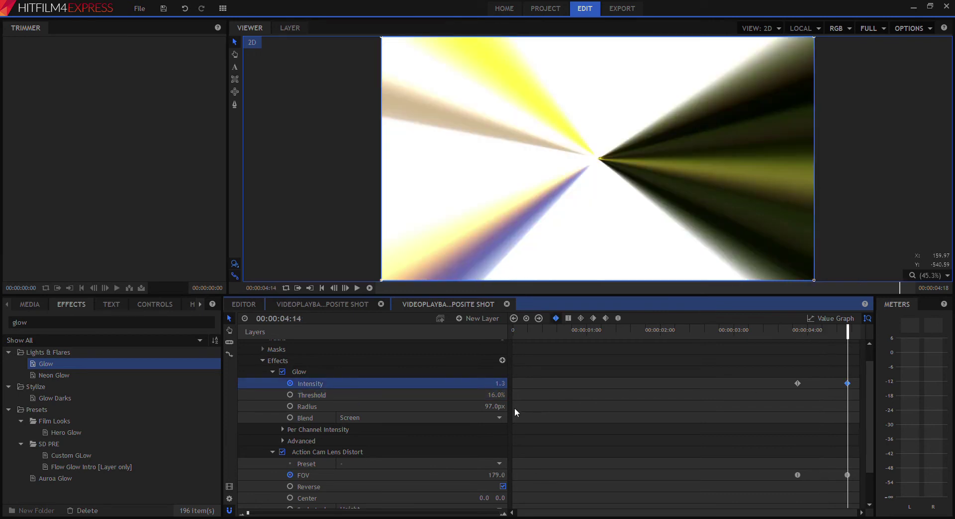
left_click_drag(502, 389, 526, 389)
left_click_drag(736, 330, 728, 353)
key("space")
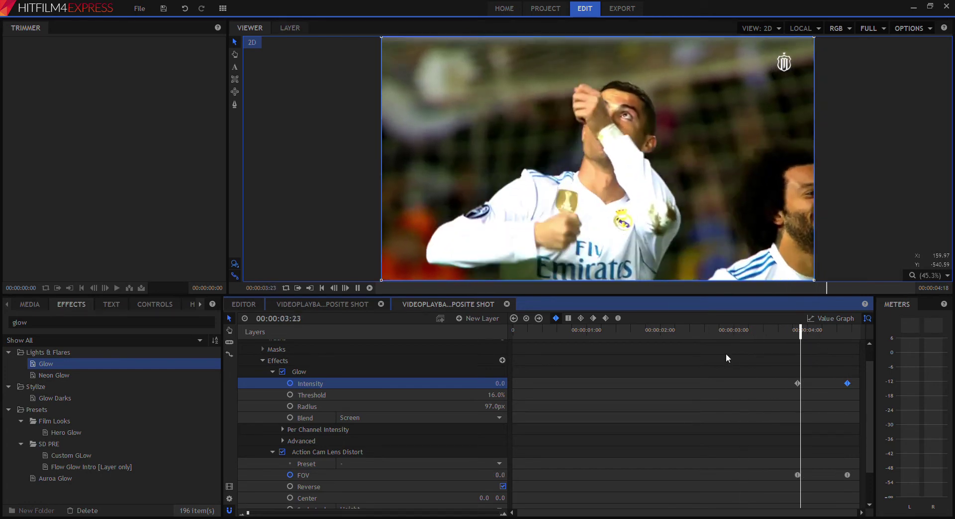
Step: Switch both Glow Intensity keyframes to Bezier interpolation and bend the value curve so the glow rises steeply at the end
key("space")
left_click(807, 330)
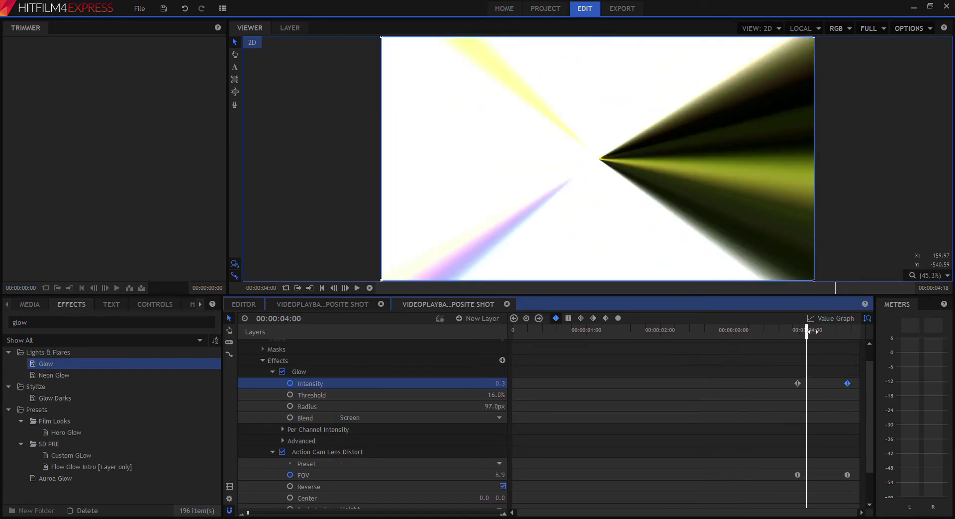
left_click_drag(787, 368, 856, 395)
left_click(616, 318)
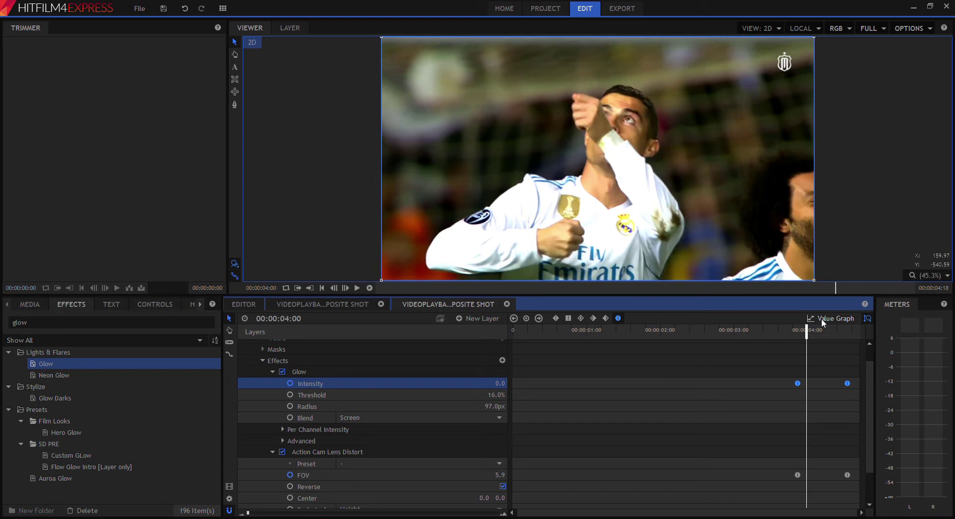
left_click(822, 318)
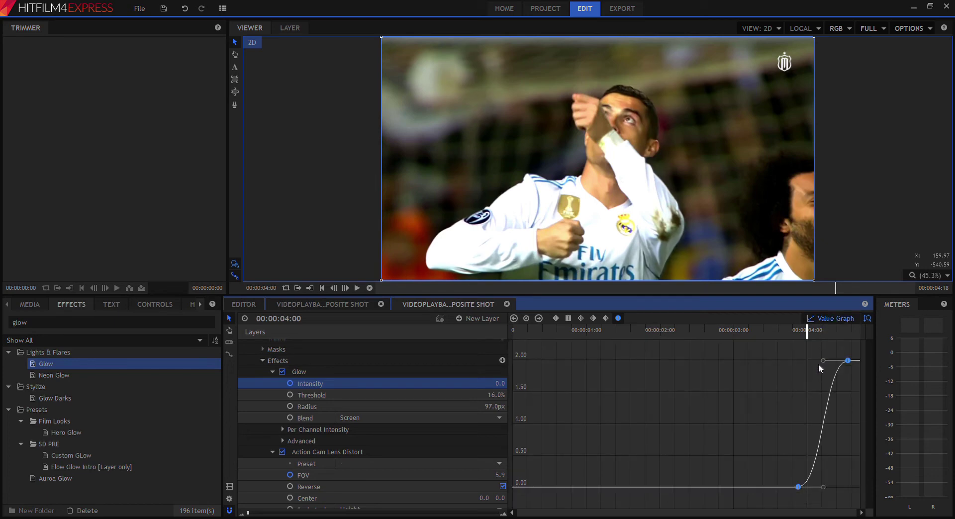
left_click_drag(824, 361, 853, 444)
Step: Return to the keyframe view and play back the eased glow from about 00:00:03:12
left_click(763, 328)
left_click(831, 318)
key("space")
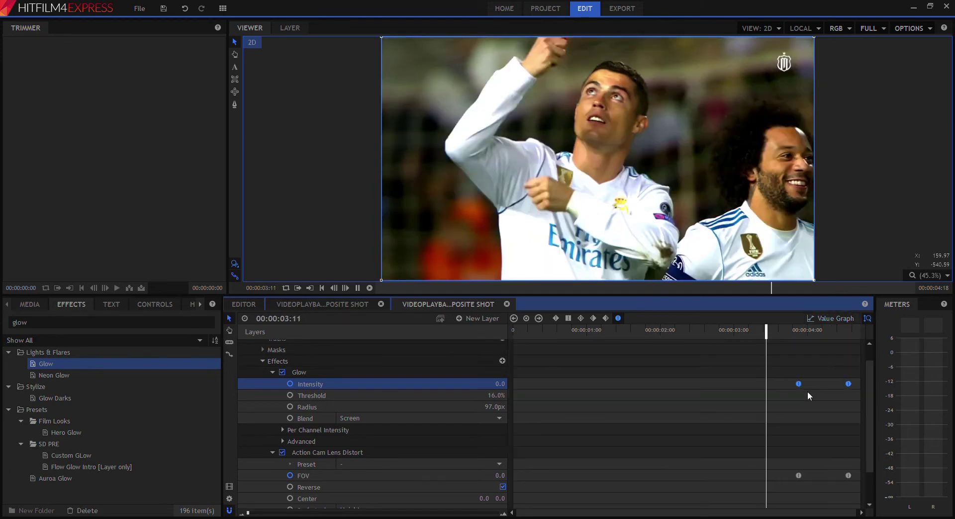
left_click(770, 331)
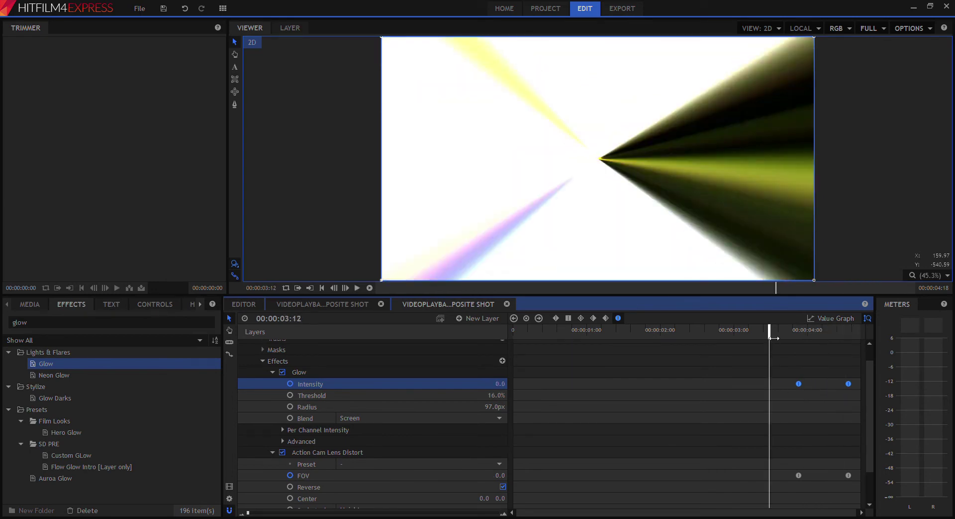
key("space")
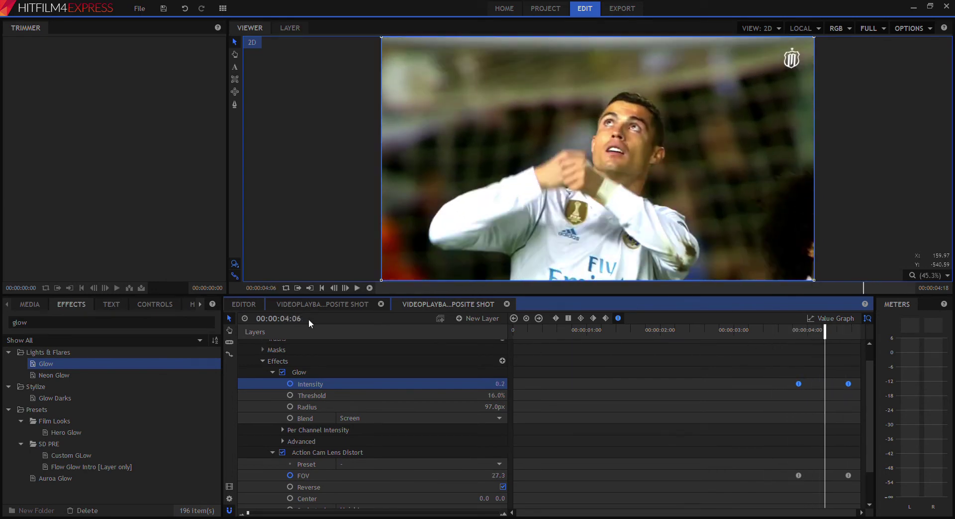
Step: Search the effects for "zoom" and add Zoom Blur to the layer above Glow
left_click(79, 325)
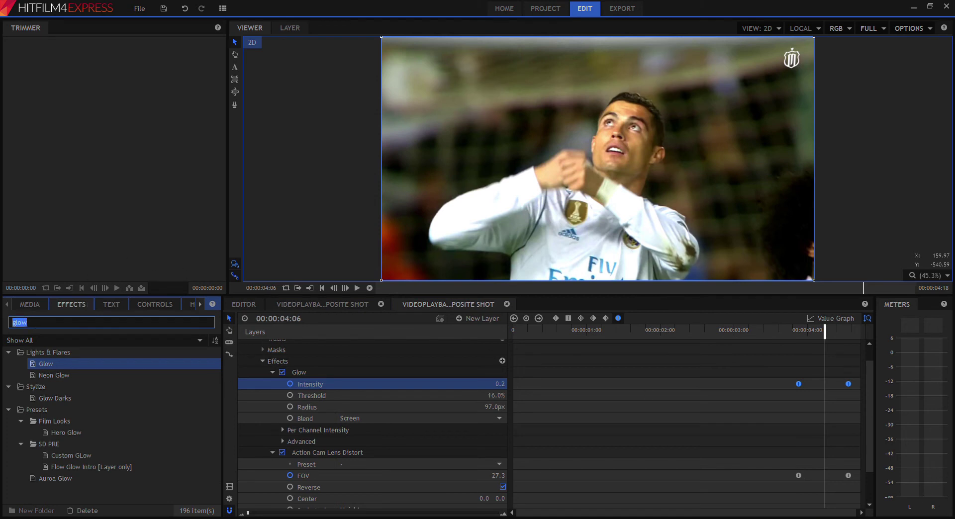
type("zoom")
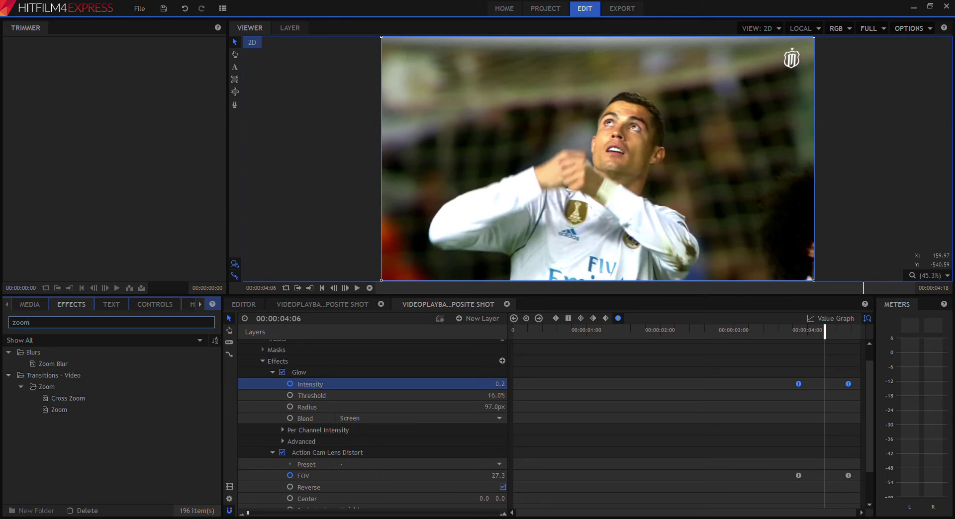
left_click_drag(67, 366, 642, 383)
left_click_drag(421, 366, 417, 371)
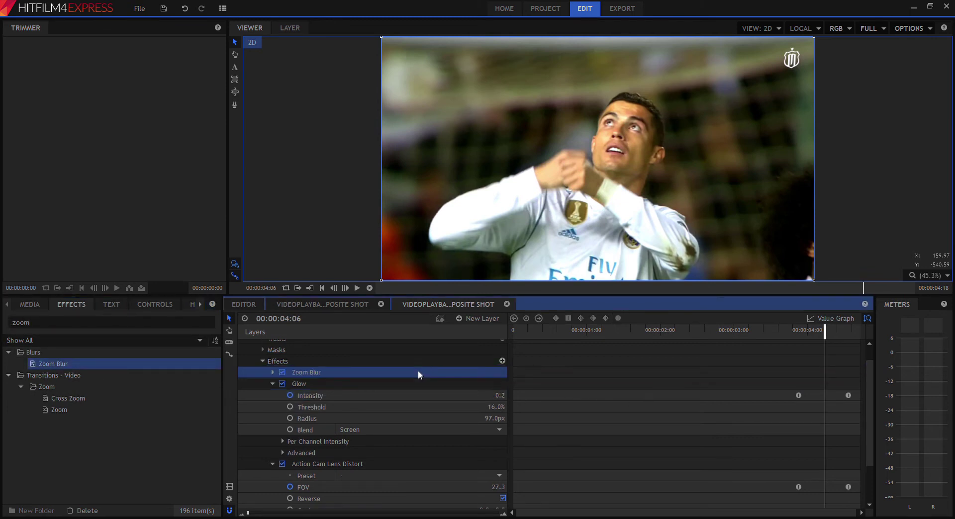
Step: Set the Zoom Blur Strength to 0 and add its first keyframe at 00:00:03:22
left_click(273, 372)
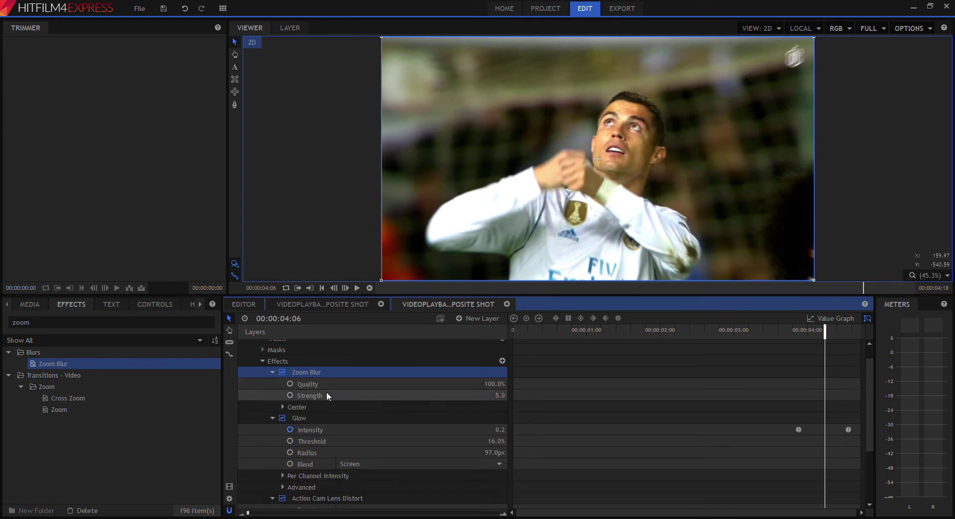
left_click_drag(491, 393, 418, 396)
mouse_move(498, 396)
left_mouse_down()
mouse_move(582, 395)
mouse_move(505, 399)
left_mouse_up()
key("Return")
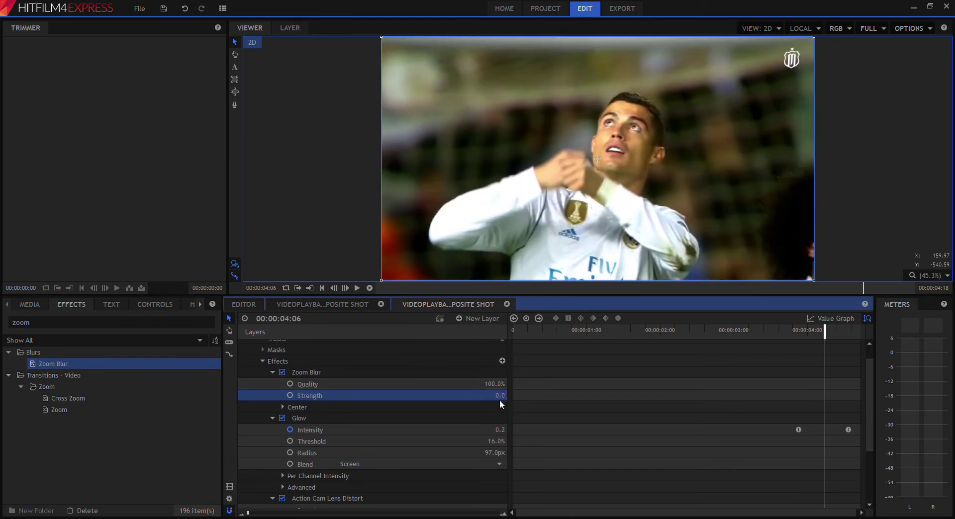
left_click(800, 330)
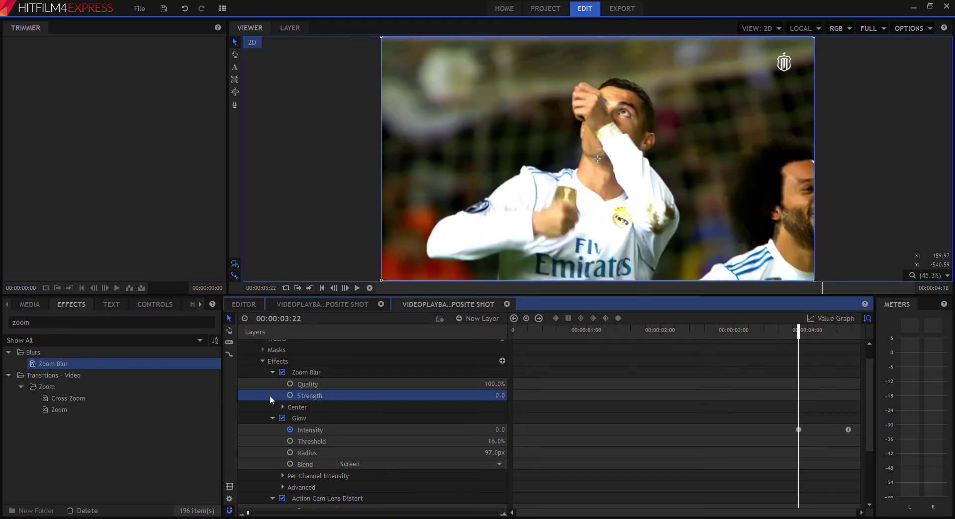
left_click(290, 395)
Step: Add a second Zoom Blur Strength keyframe at 00:00:04:14 with a value of 100
left_click(849, 329)
left_click(497, 395)
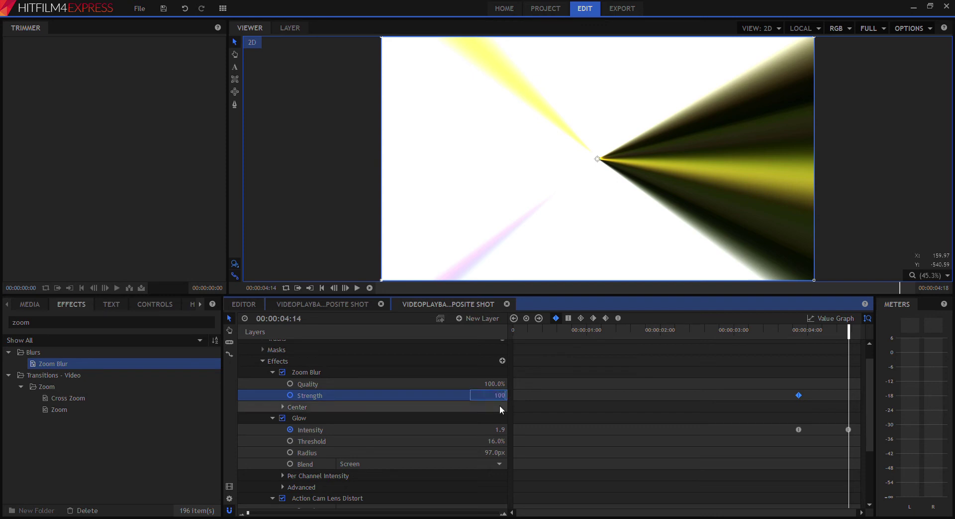
type("100")
key("Return")
Step: Step back through the blurred frames and play back the zoom blur from about 00:00:03:00
key("comma")
key("comma")
key("comma")
key("comma")
key("comma")
key("comma")
key("comma")
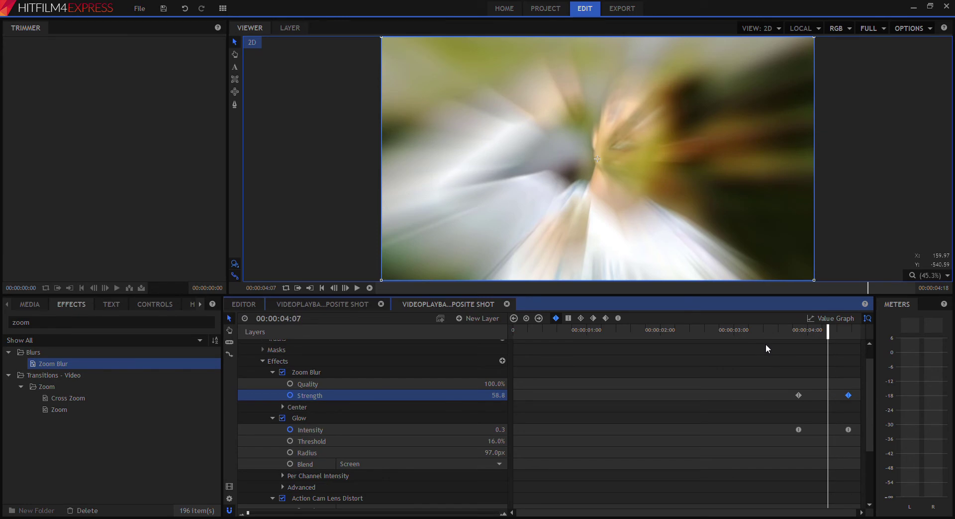
key("Left")
key("Left")
key("Left")
key("Left")
key("Left")
key("Left")
key("Left")
key("Left")
key("Left")
key("Left")
key("Left")
key("Left")
key("Left")
key("Left")
key("Left")
key("Left")
key("Left")
key("Left")
key("Left")
key("Left")
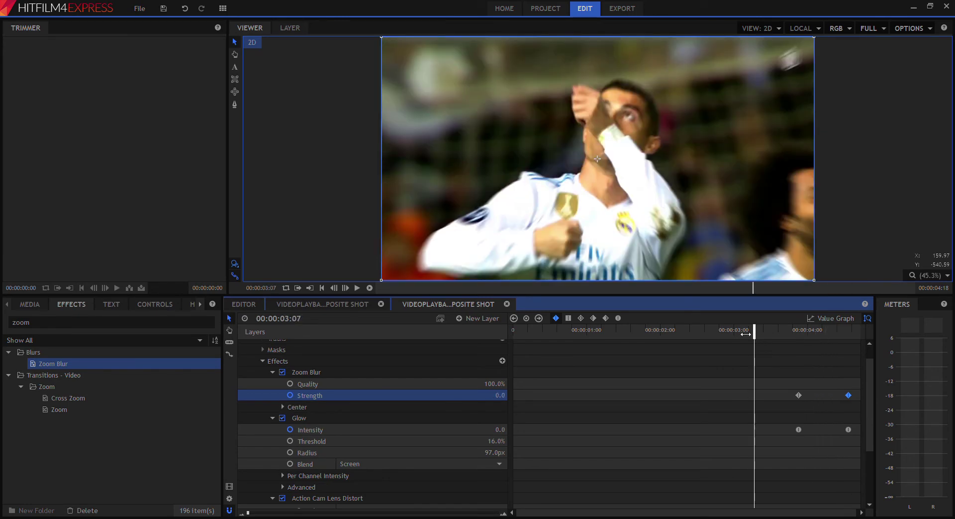
key("space")
left_click(737, 332)
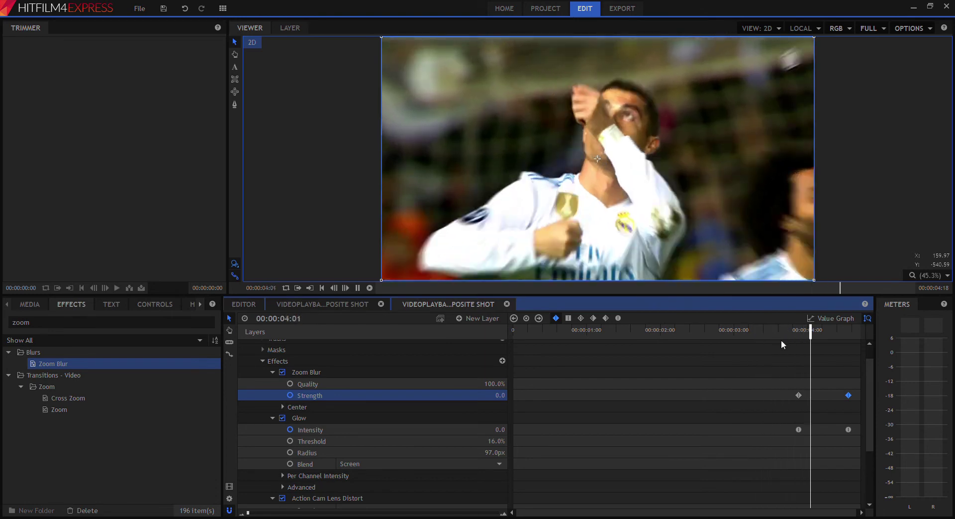
key("space")
Step: Reduce the last Zoom Blur Strength keyframe to 5.0 and scrub through the end of the clip to check it
left_click(844, 396)
left_click(849, 395)
double_click(849, 396)
left_click_drag(497, 396, 450, 396)
left_click(794, 330)
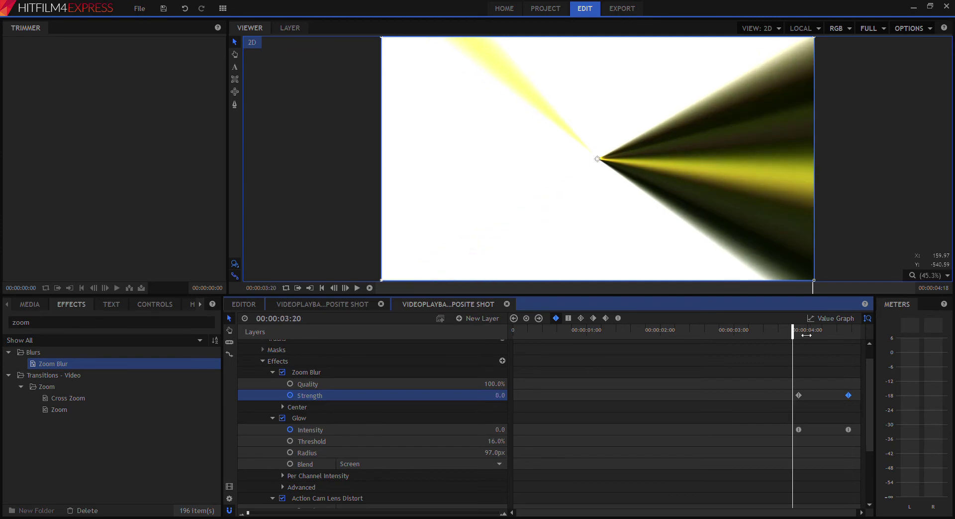
left_click_drag(806, 335, 851, 339)
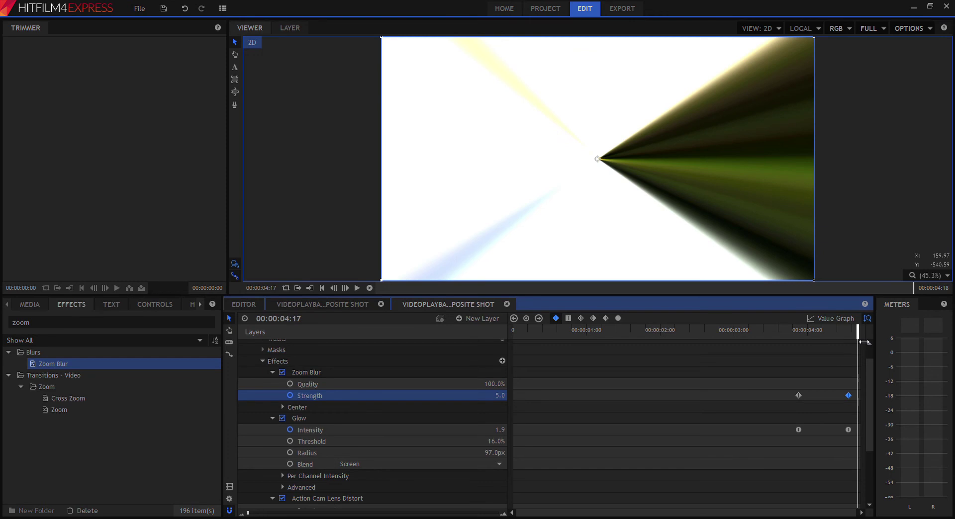
Step: Switch both Zoom Blur Strength keyframes to Bezier interpolation and bend the value curve so the blur rises steeply at the end
left_click(798, 333)
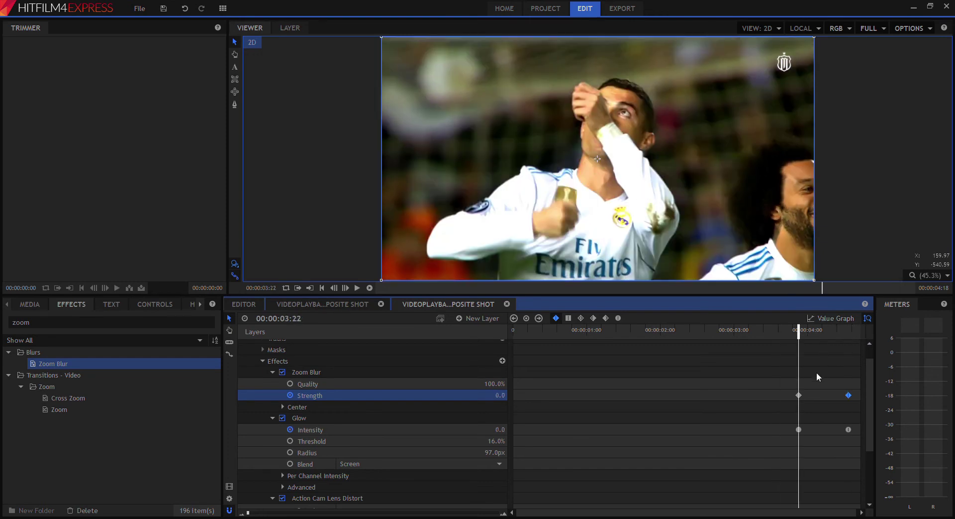
left_click_drag(791, 368, 855, 405)
left_click(817, 321)
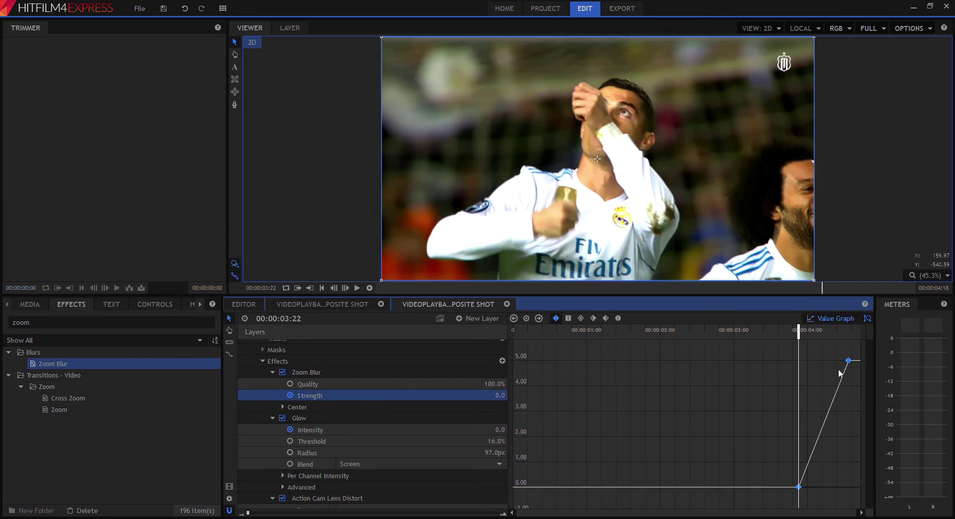
left_click(618, 319)
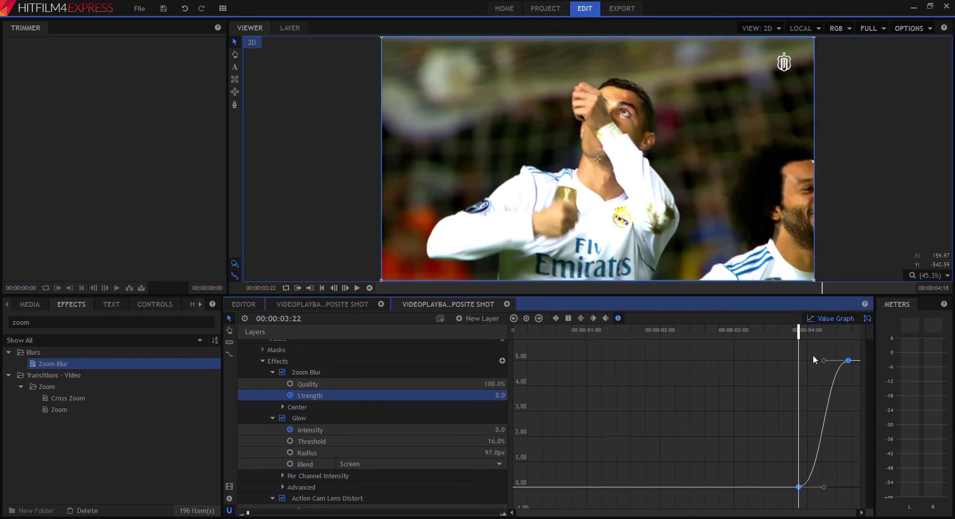
left_click_drag(823, 361, 851, 475)
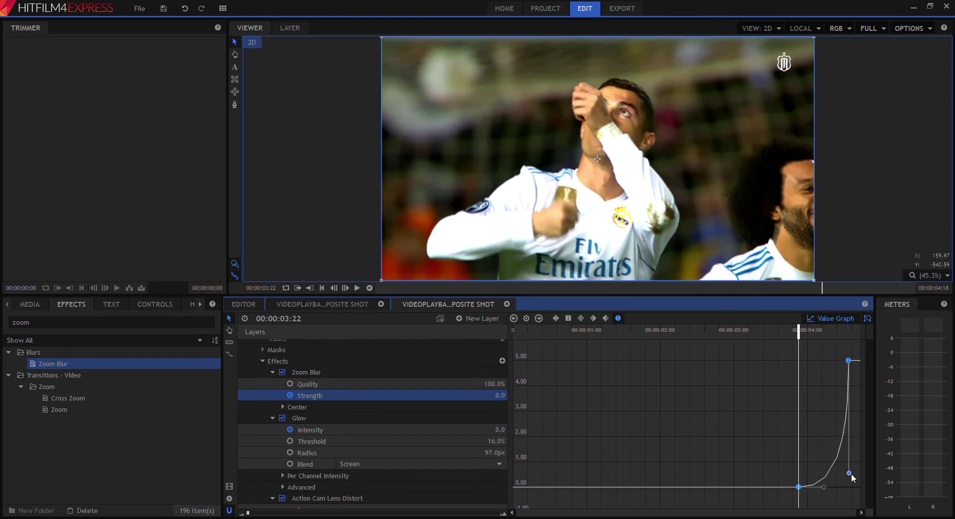
left_click(824, 318)
Step: Play back the clip several times to check the combined zoom blur, glow and lens distortion
key("space")
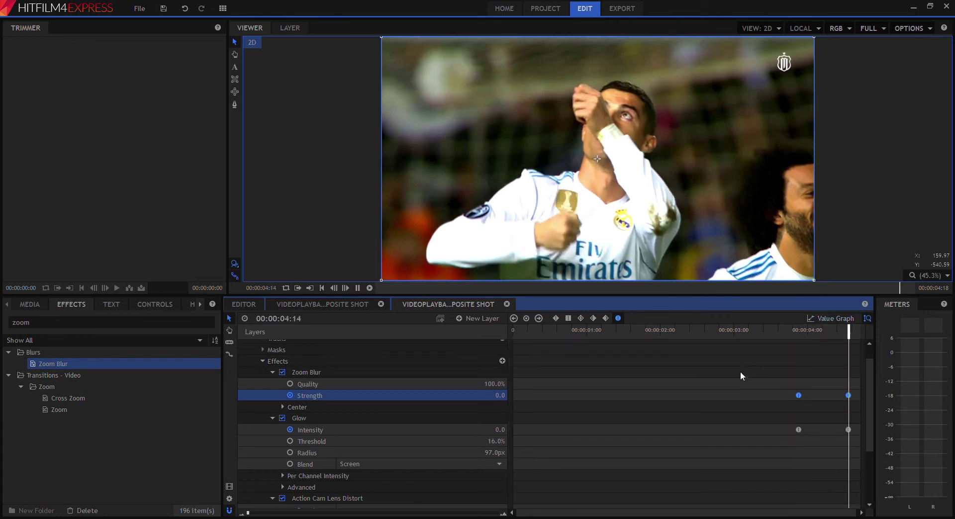
left_click(675, 333)
key("space")
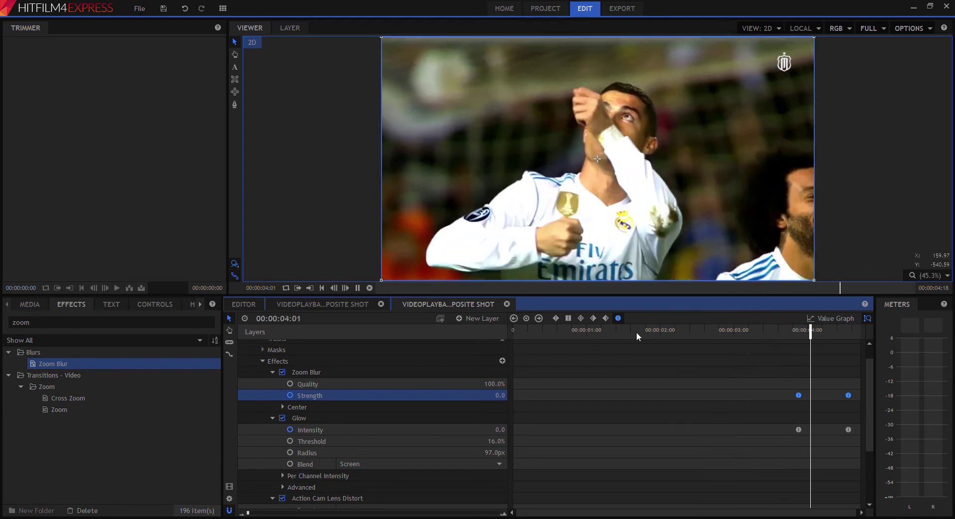
left_click(637, 332)
key("space")
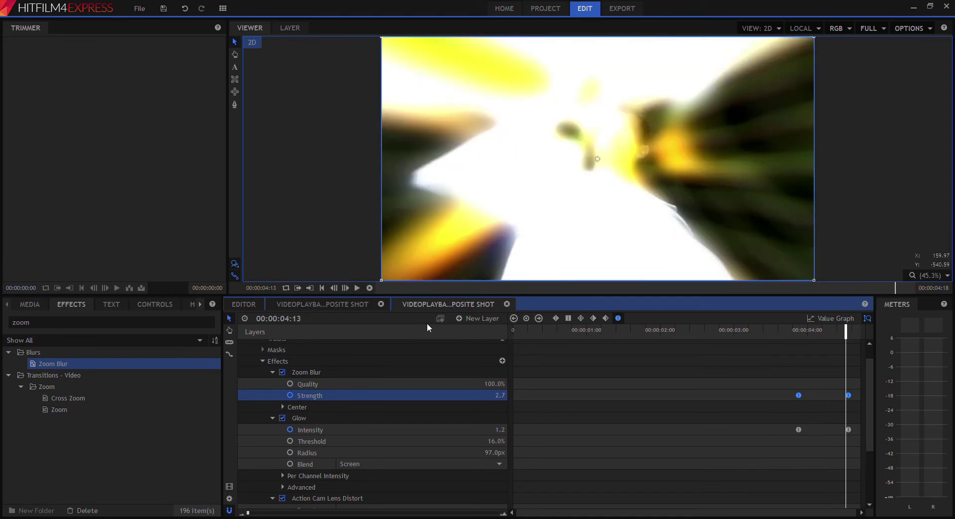
Step: Rewind the second clip's composite shot to its start, and preview the cut between both clips on the main timeline around 00:00:36:00
left_click(318, 303)
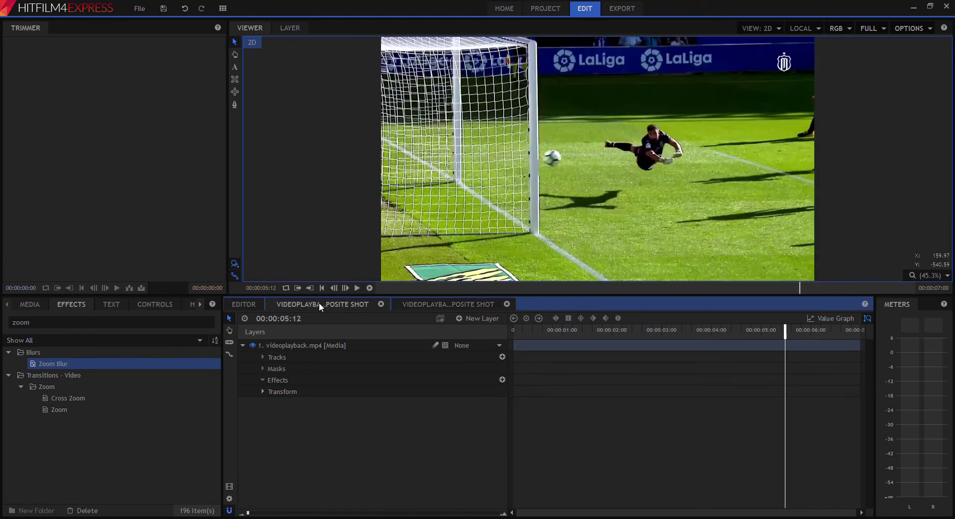
left_click_drag(555, 329, 450, 331)
left_click(450, 299)
left_click(250, 305)
key("space")
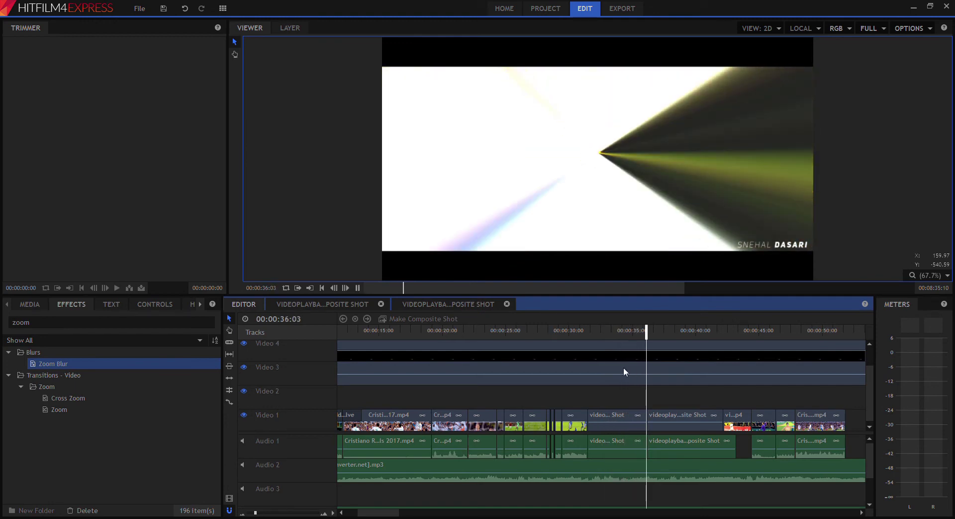
left_click(643, 330)
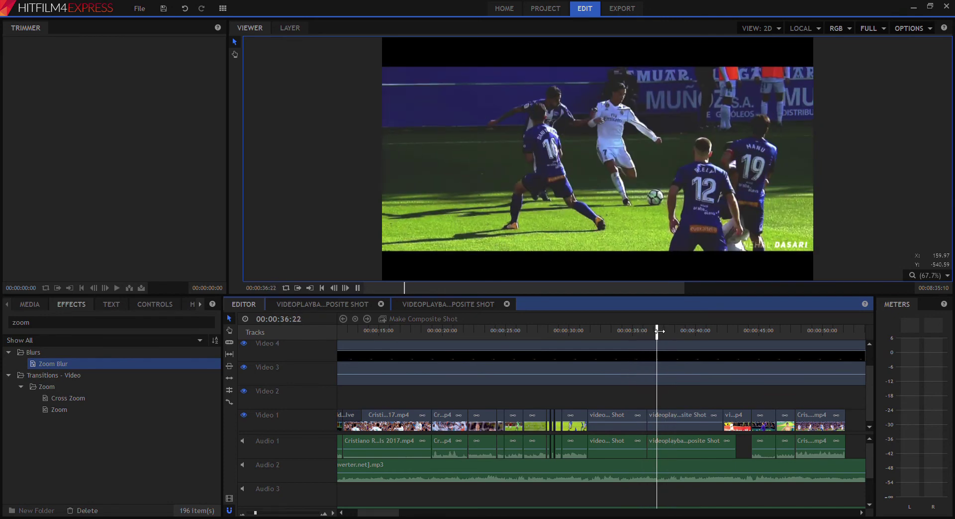
left_click(654, 330)
Step: Back in the first clip's composite shot, collapse Zoom Blur, Glow and Action Cam Lens Distort and select all three effects together
left_click(667, 416)
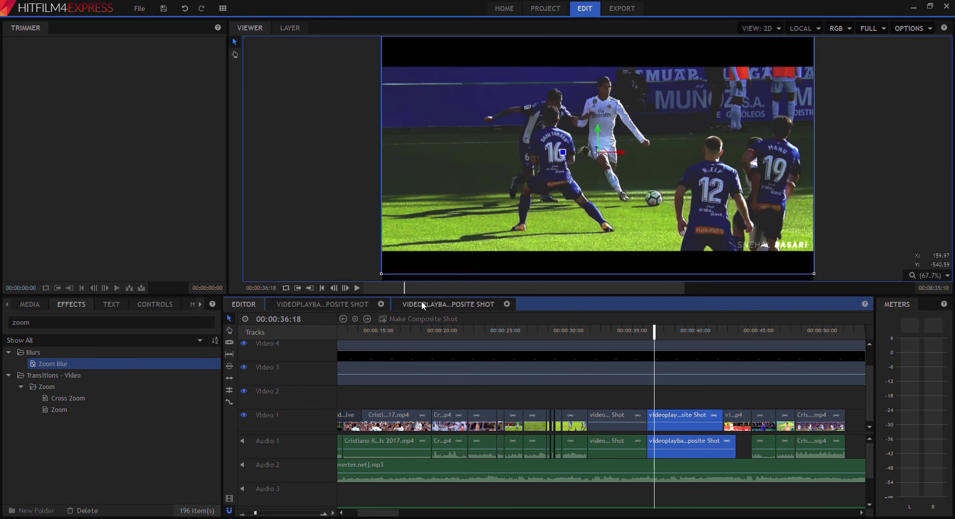
left_click(347, 305)
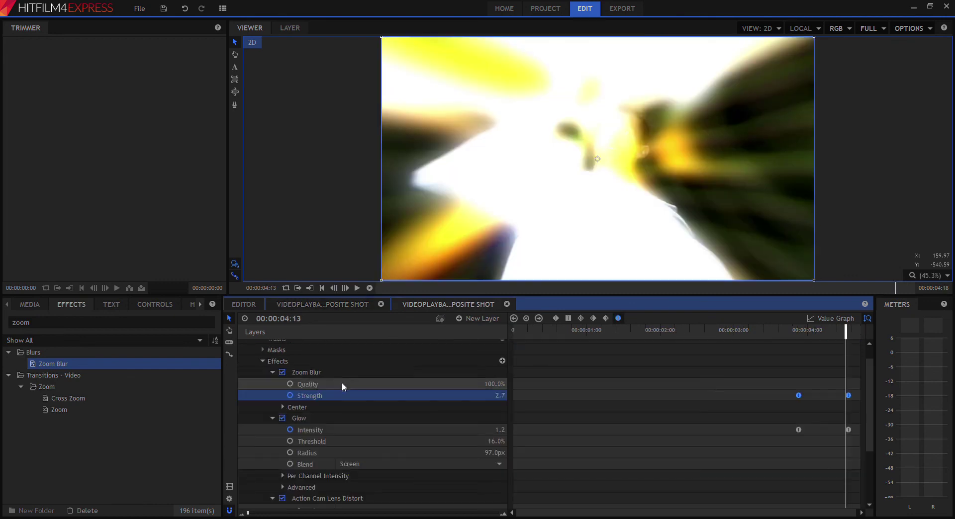
left_click(267, 373)
left_click(270, 373)
left_click(282, 384)
left_click(282, 384)
left_click(273, 384)
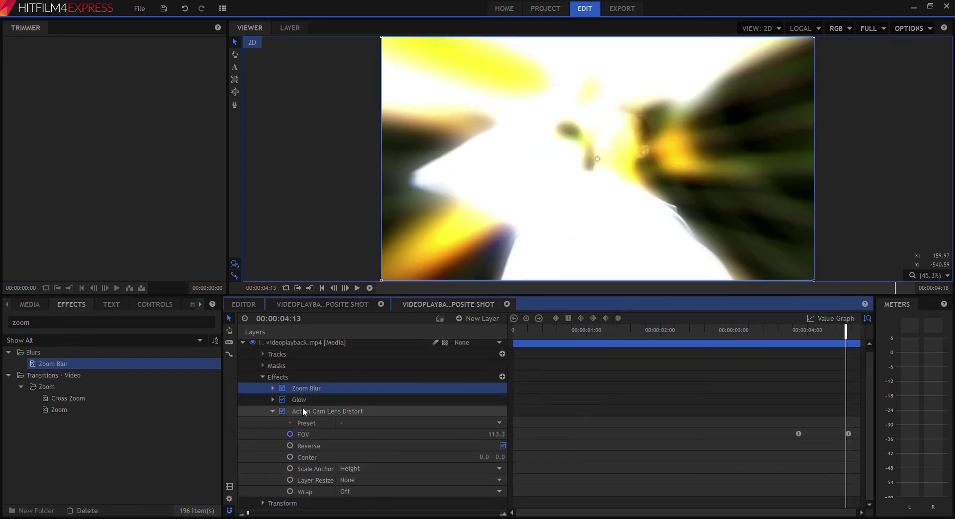
left_click(303, 411)
left_click(273, 411)
left_click(298, 402, "ctrl")
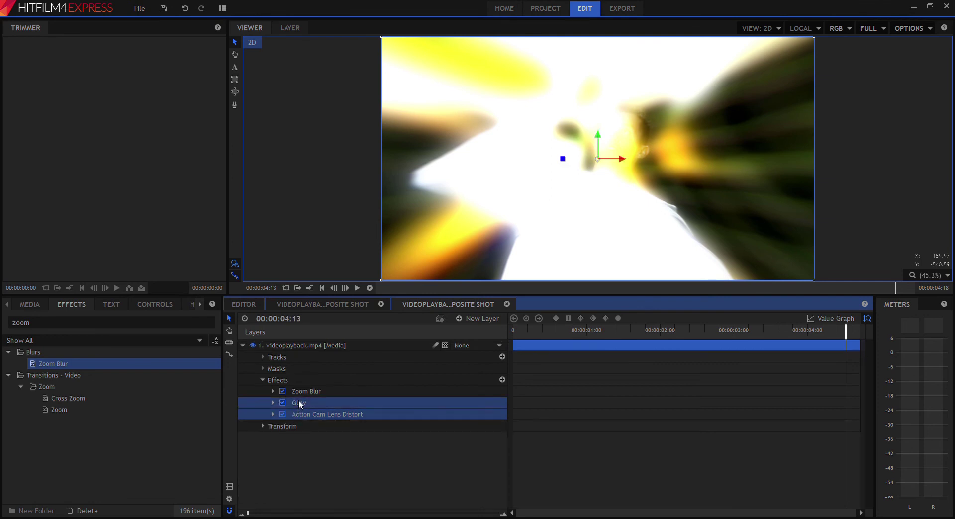
left_click(299, 393, "ctrl")
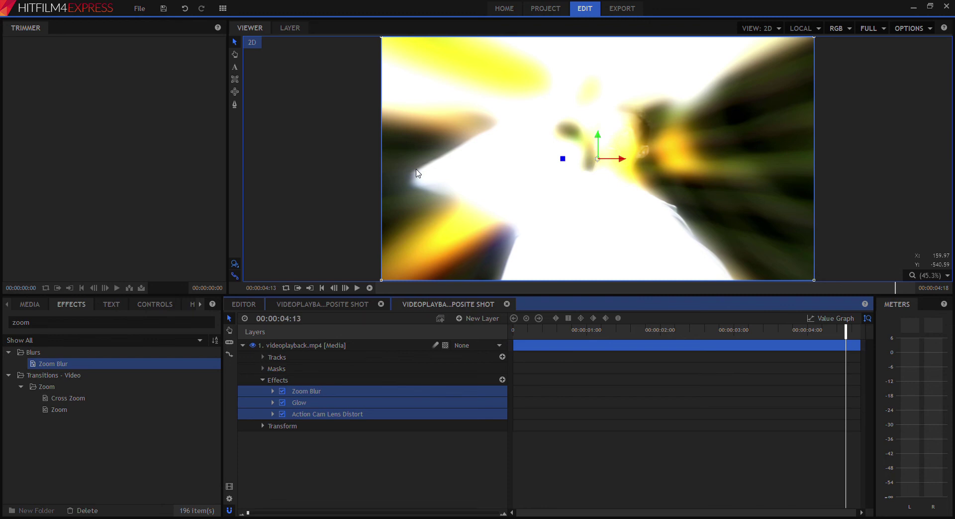
Step: In the second clip's composite shot, search the effects for "glow" and apply the Glow Tutorial preset to the videoplayback.mp4 layer
left_click(347, 303)
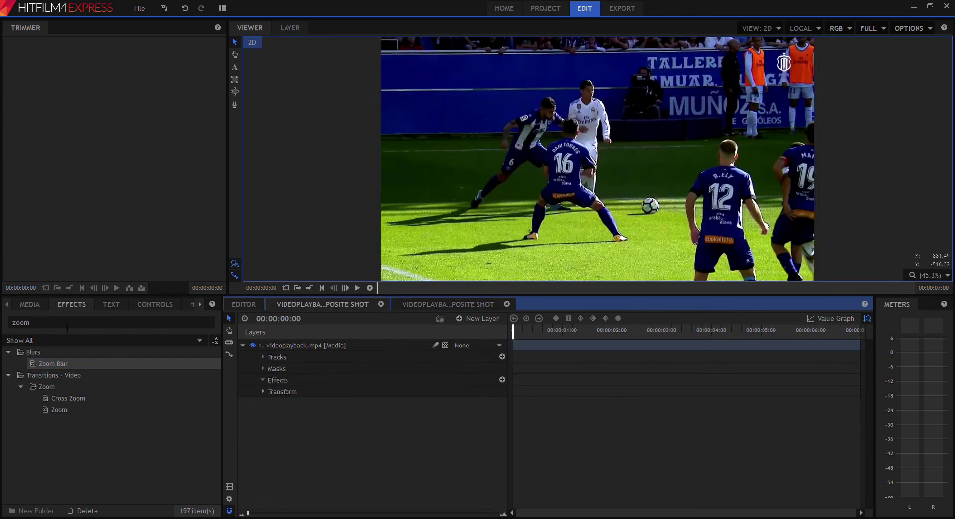
double_click(68, 326)
type("glow")
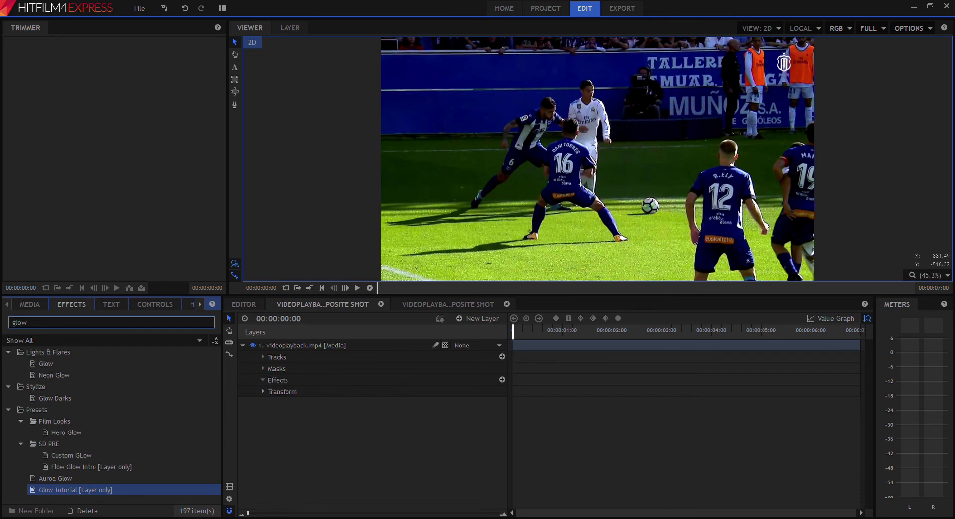
left_click_drag(152, 490, 301, 378)
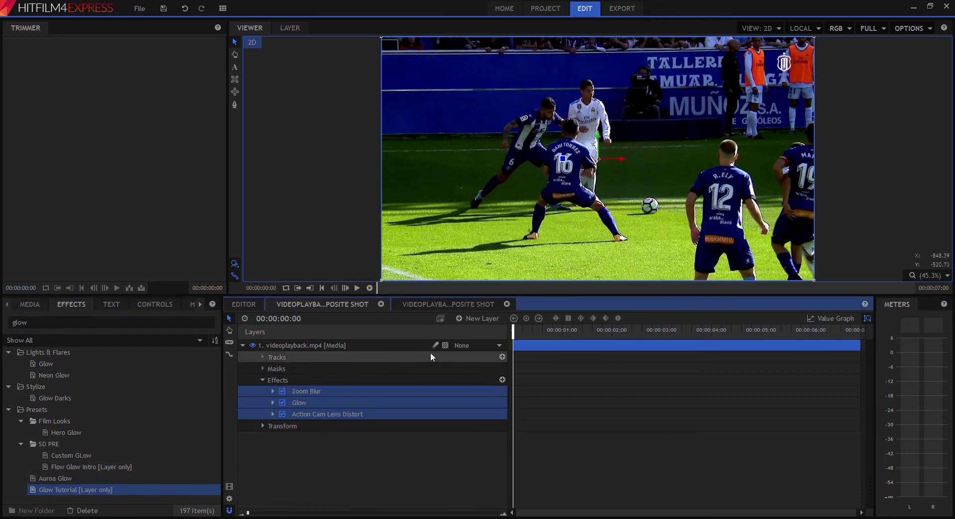
Step: Scrub the second clip to 00:00:03:13 and expand its Zoom Blur, Glow and Action Cam Lens Distort effects to show their keyframes
left_click_drag(530, 330, 687, 341)
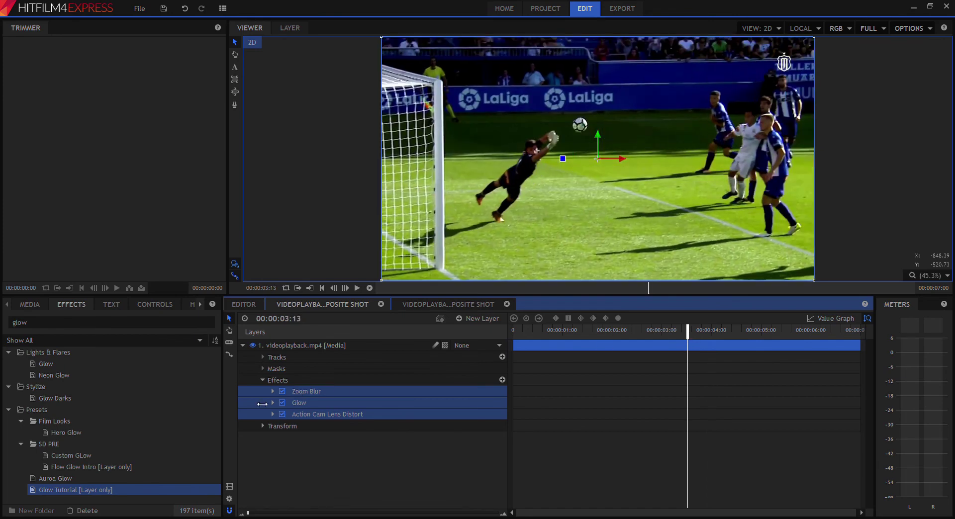
left_click(268, 391)
left_click(272, 436)
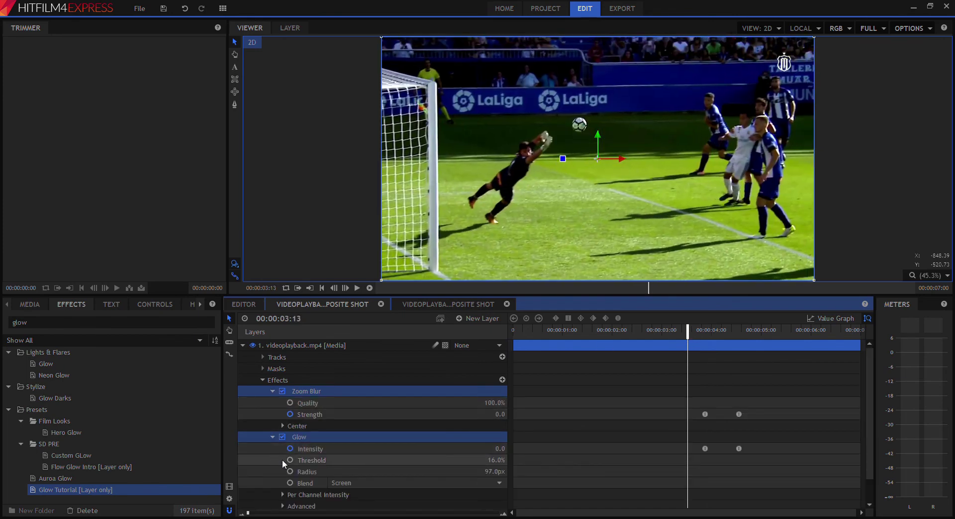
scroll(282, 460, "down", 1)
left_click(273, 491)
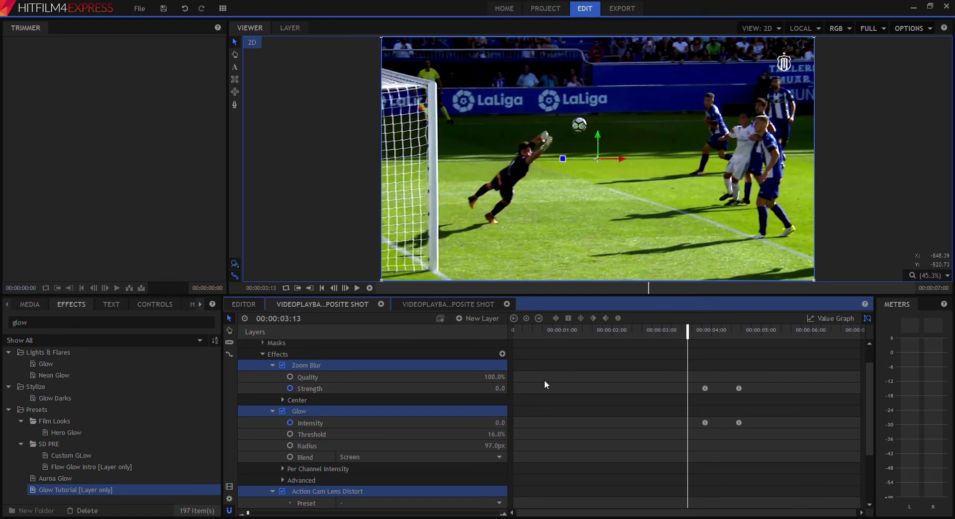
Step: Move all Zoom Blur Strength, Glow Intensity and lens FOV keyframes together to near the start of the clip
scroll(548, 380, "down", 2)
scroll(558, 388, "down", 1)
scroll(559, 390, "up", 1)
mouse_move(629, 342)
left_mouse_down()
mouse_move(723, 358)
mouse_move(775, 475)
left_mouse_up()
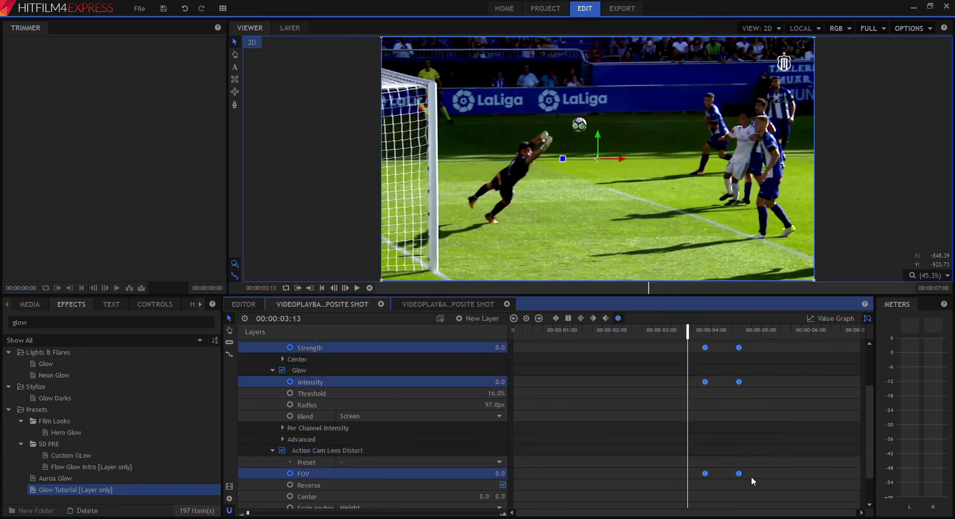
left_click_drag(704, 474, 517, 475)
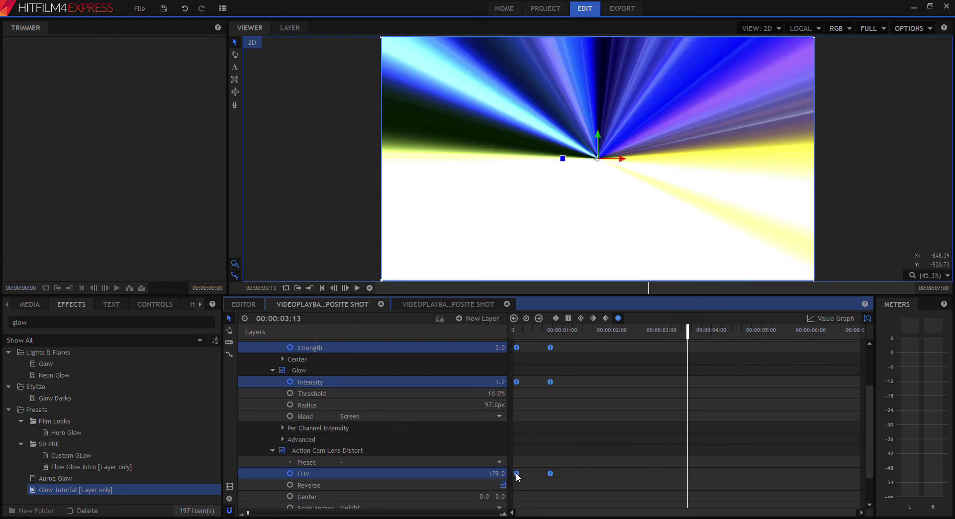
Step: Preview the clip's opening with the moved keyframes and rewind to 00:00:00:00
left_click(524, 330)
key("Home")
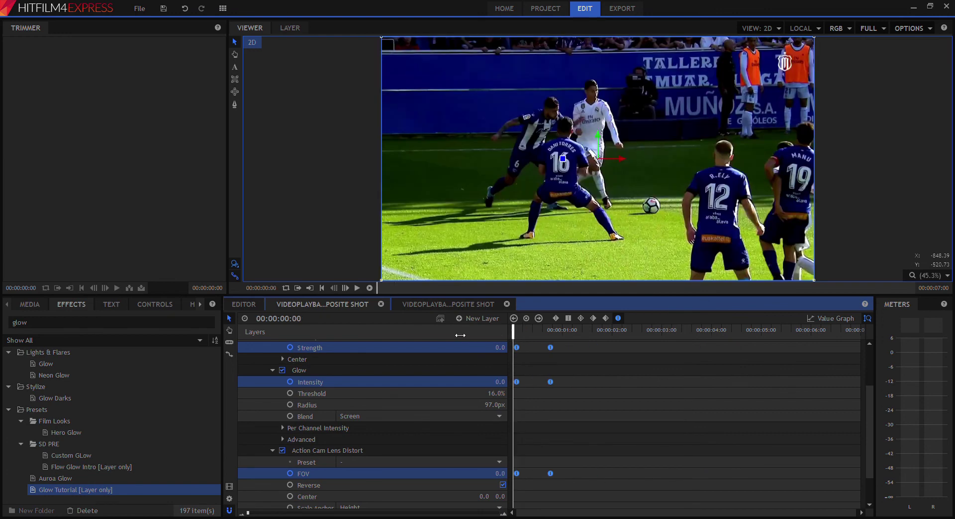
key("space")
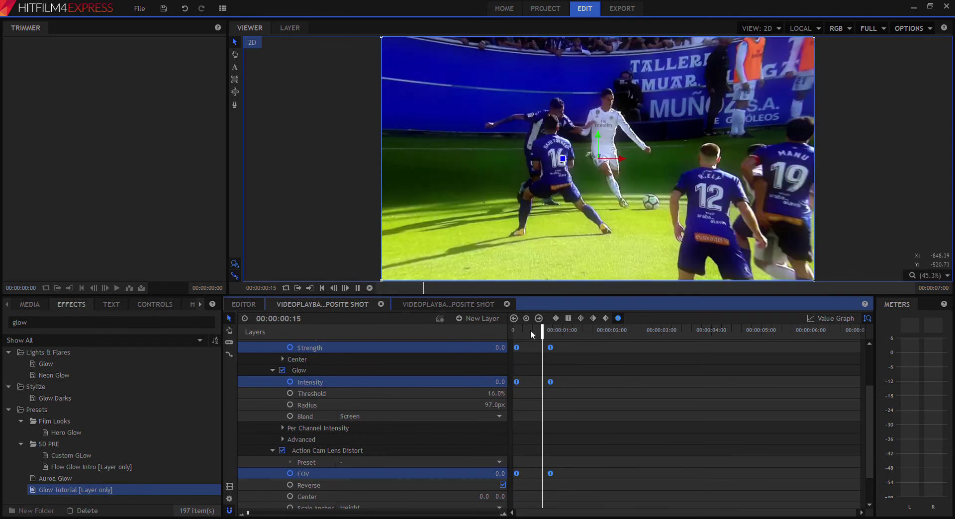
left_click(524, 330)
left_click_drag(508, 332, 473, 328)
key("Home")
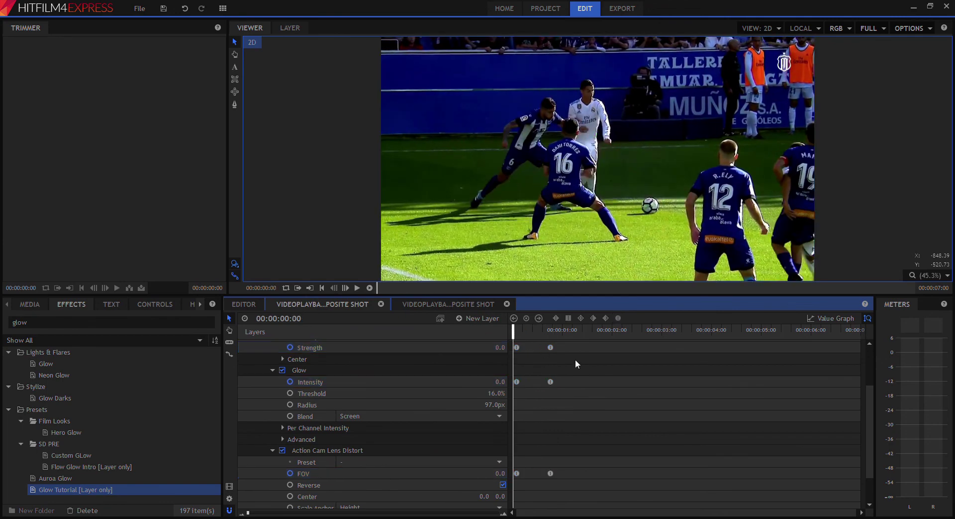
Step: Reverse the Strength, Intensity and FOV animations by moving their zero-value keyframes past the peak-value ones
left_click_drag(542, 342, 557, 480)
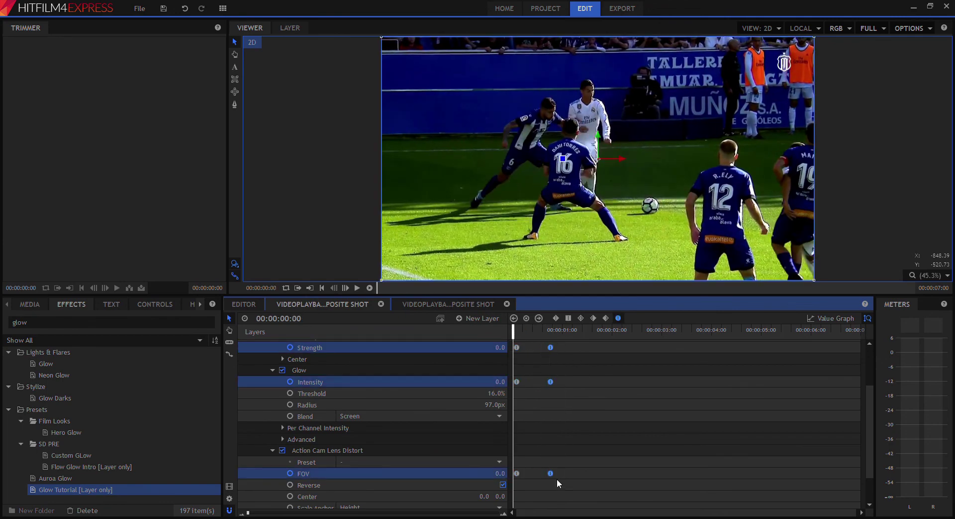
left_click(525, 378)
left_click_drag(524, 343, 586, 467)
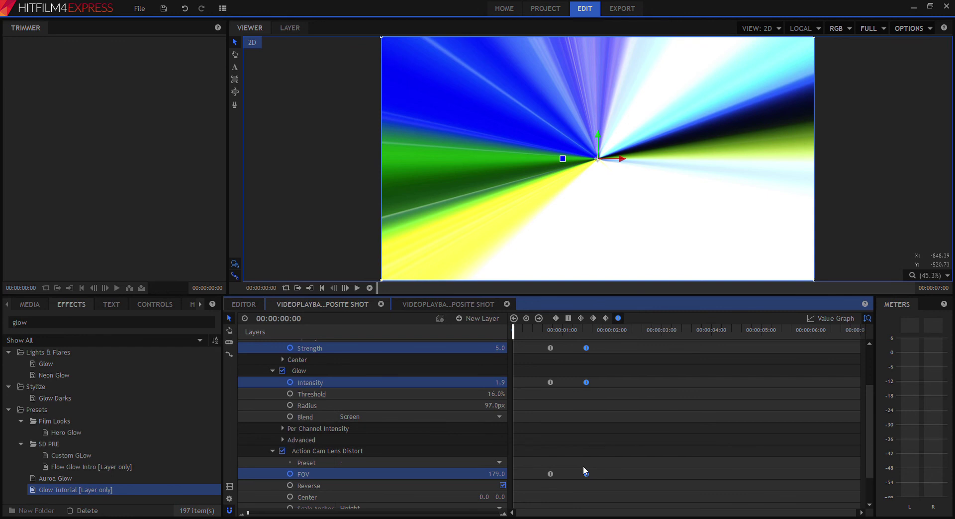
Step: Shift both sets of reversed Strength, Intensity and FOV keyframes back so the peak values sit on the clip's first frame
left_click(530, 347)
left_click_drag(528, 344, 621, 478)
left_click_drag(548, 476, 359, 474)
left_click(614, 374)
Step: Play back the second clip's composite shot to check the reversed zoom effect, and rewind it to the start
key("space")
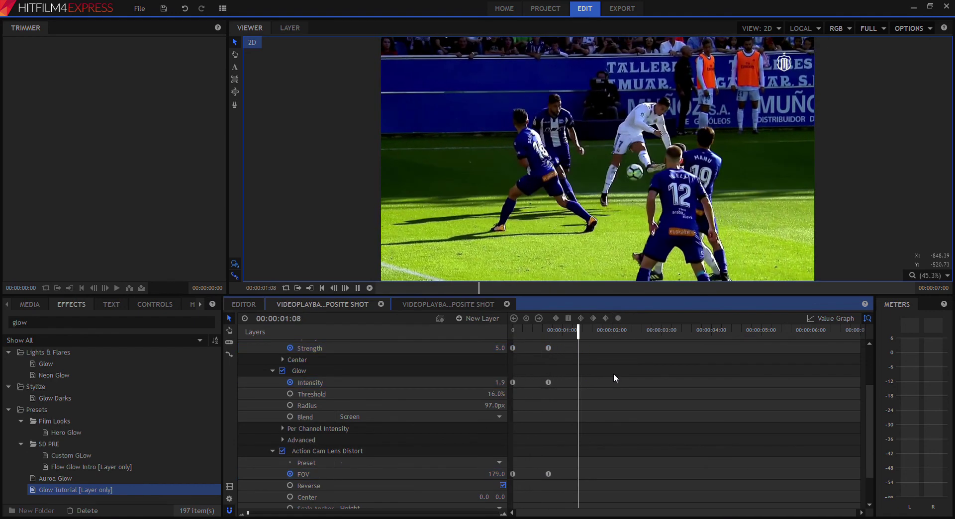
key("space")
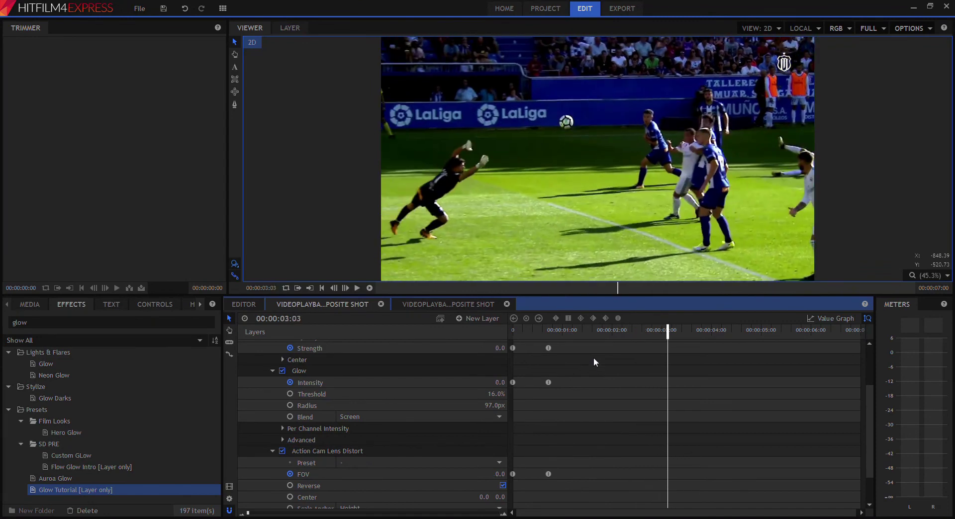
left_click_drag(532, 332, 238, 309)
Step: On the main editor timeline, play across the cut between the two composite shots several times to check the finished zoom transition
left_click(237, 310)
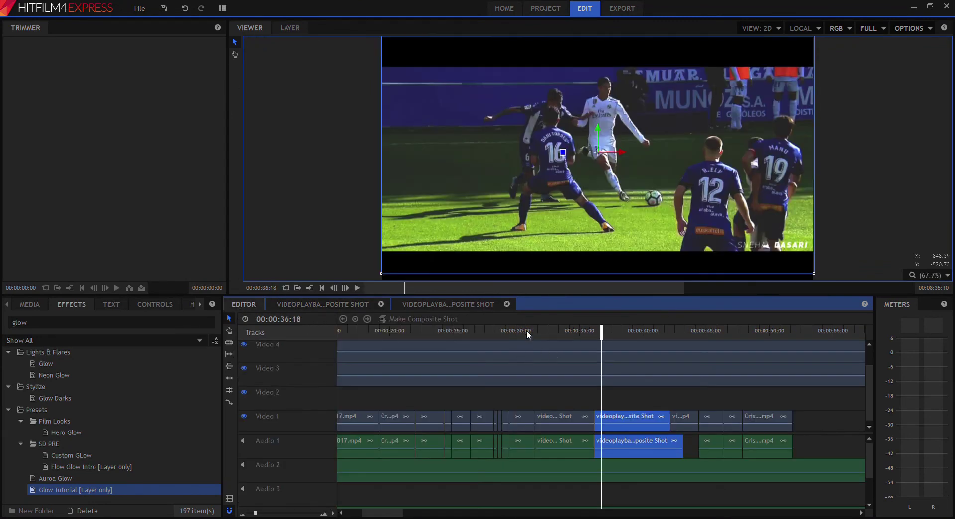
left_click(558, 329)
key("space")
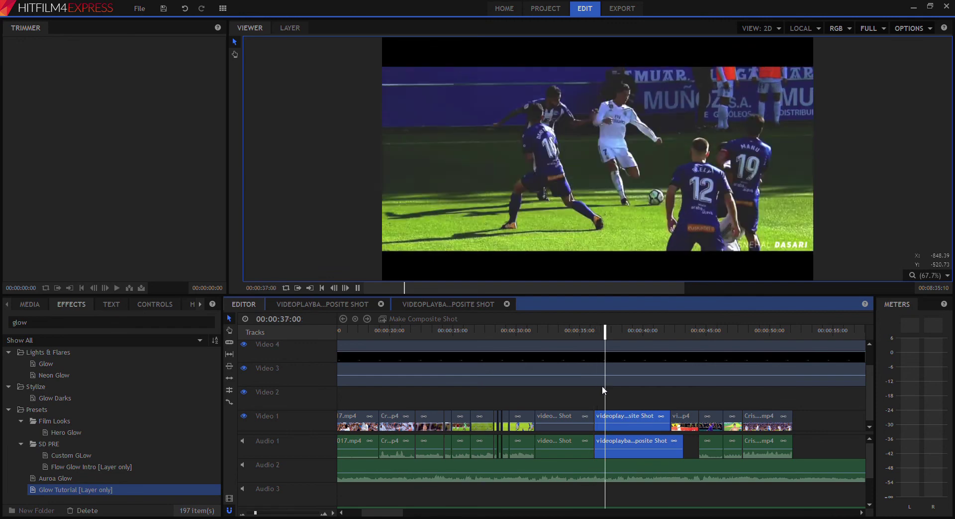
left_click(595, 332)
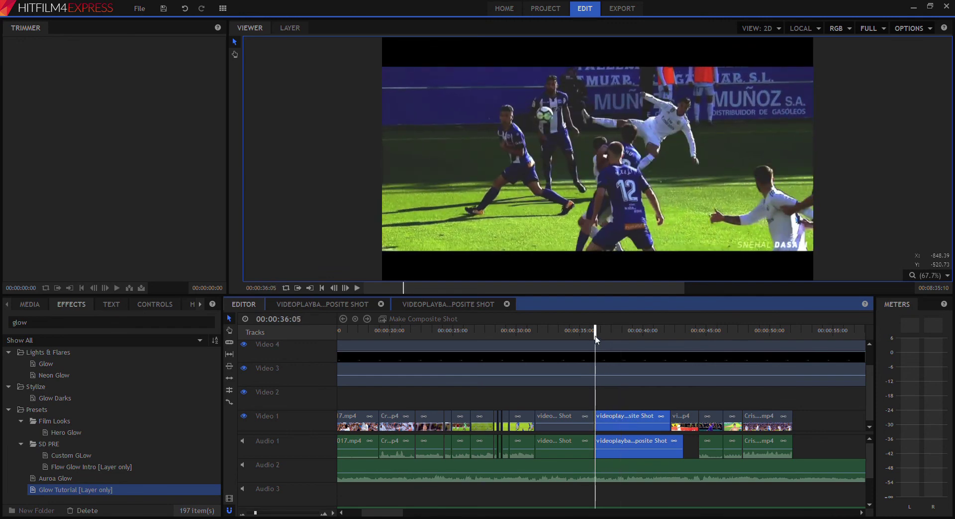
key("space")
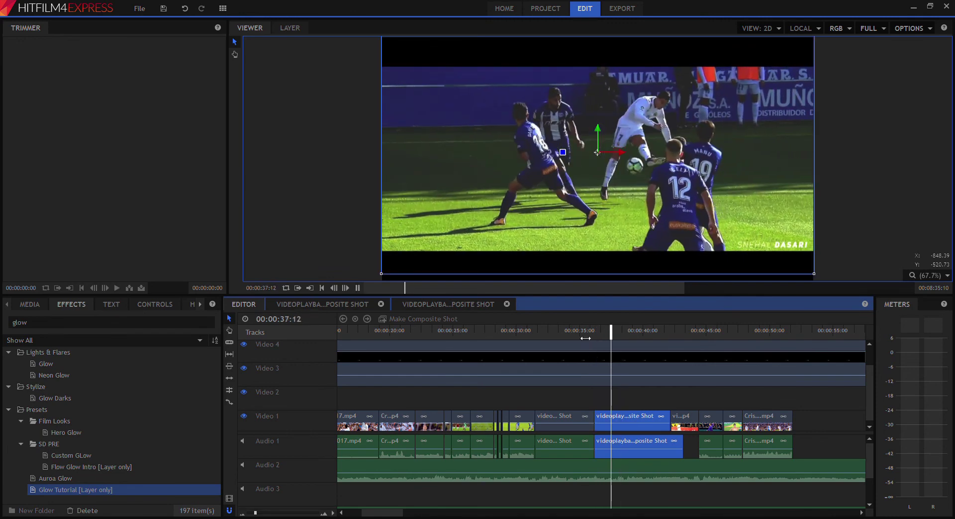
left_click(579, 333)
left_click(555, 335)
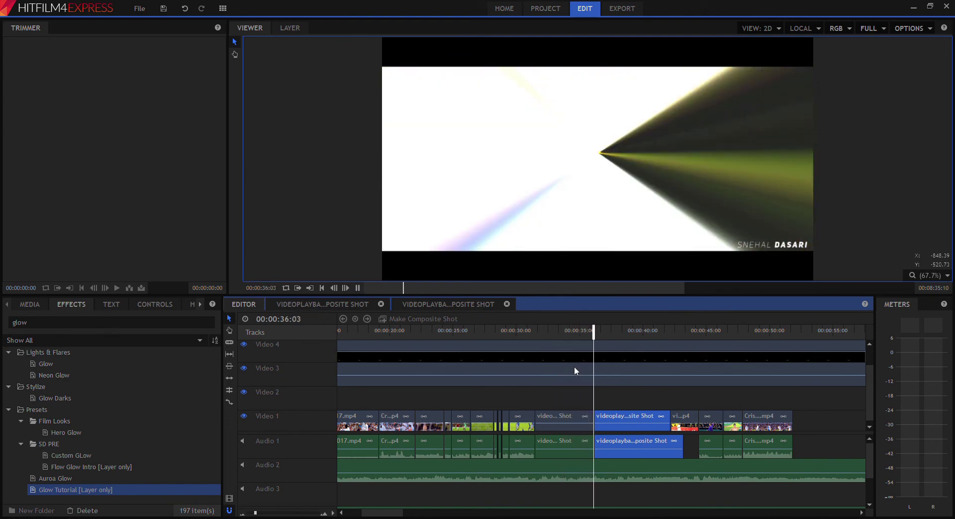
key("space")
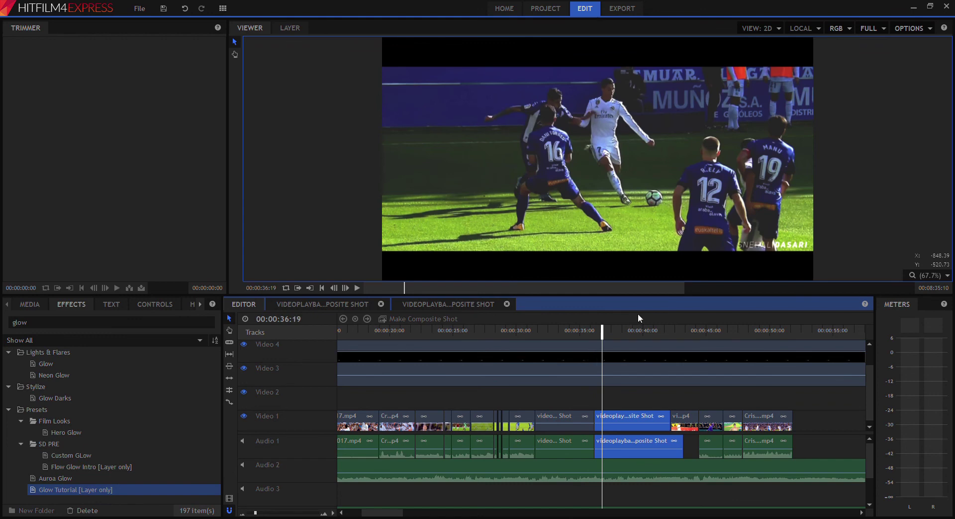